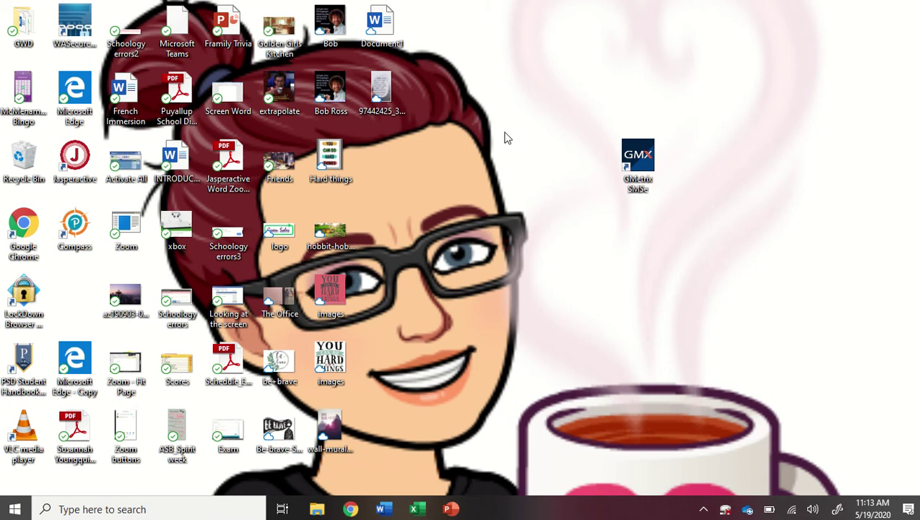
click(640, 166)
click(643, 182)
click(668, 168)
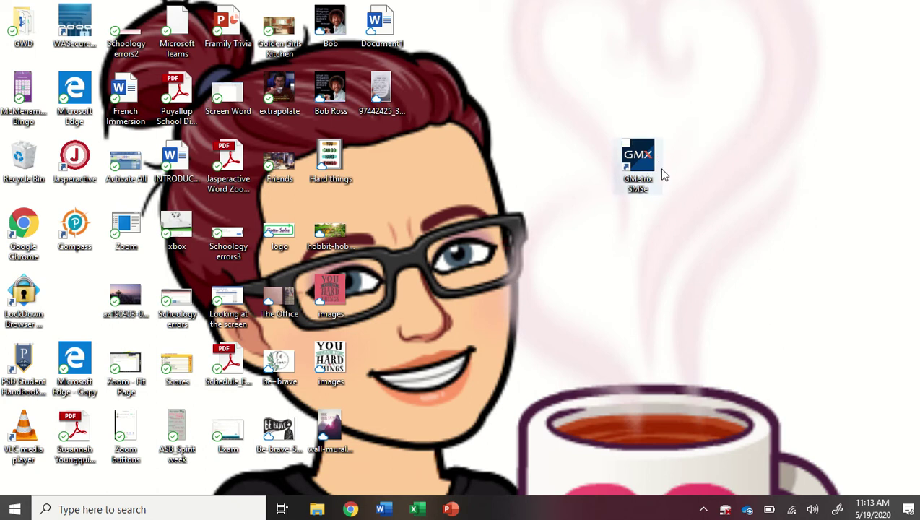
- Switch to Chrome and open the Microsoft Word course from the Jasperactive course list
click(351, 509)
click(113, 8)
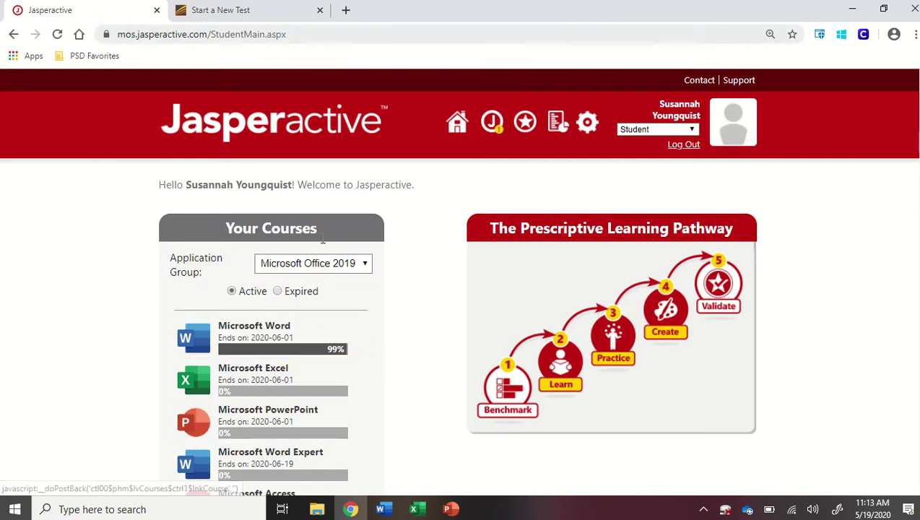
scroll(257, 347, down, 1)
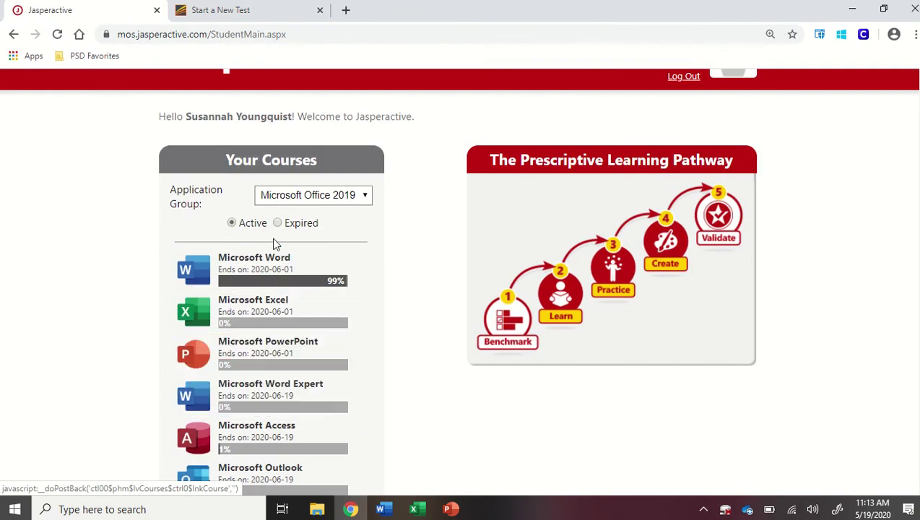
scroll(301, 289, up, 1)
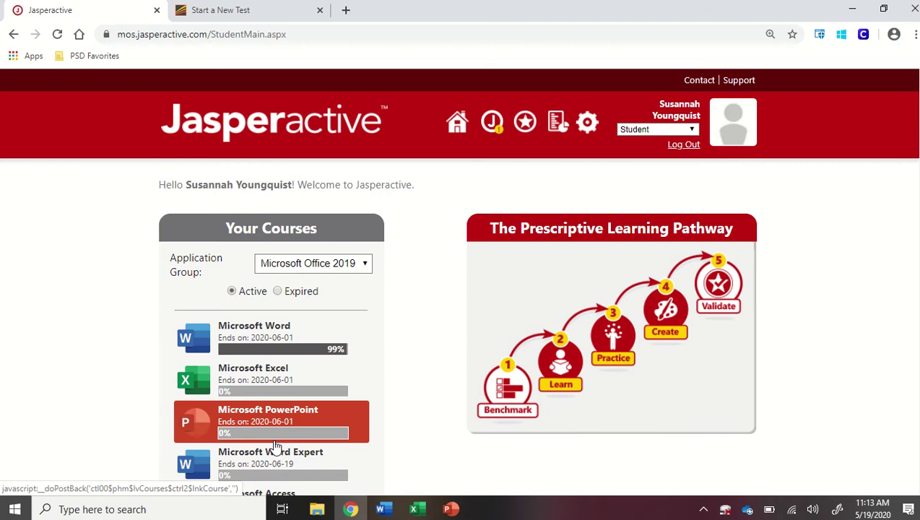
click(274, 340)
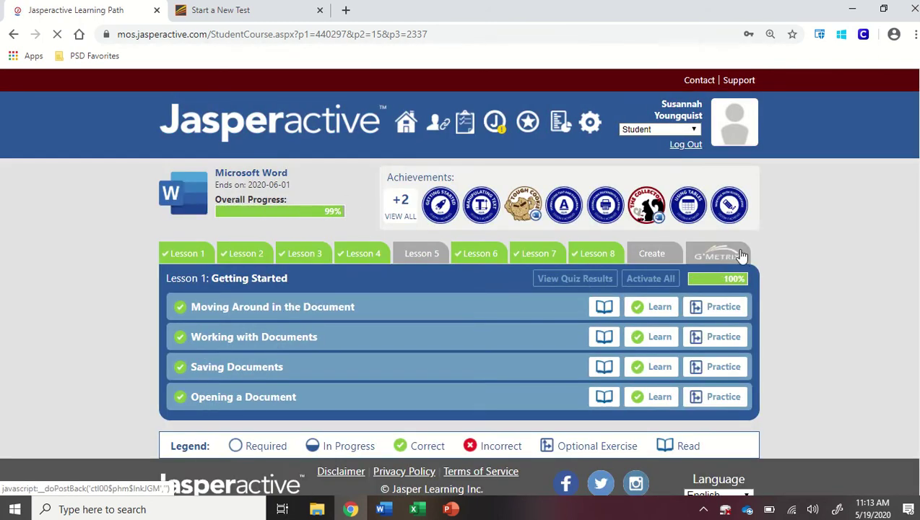
- Go from the Jasperactive course to the already open GMetrix page for starting a new test
click(734, 256)
click(729, 256)
click(729, 256)
click(730, 254)
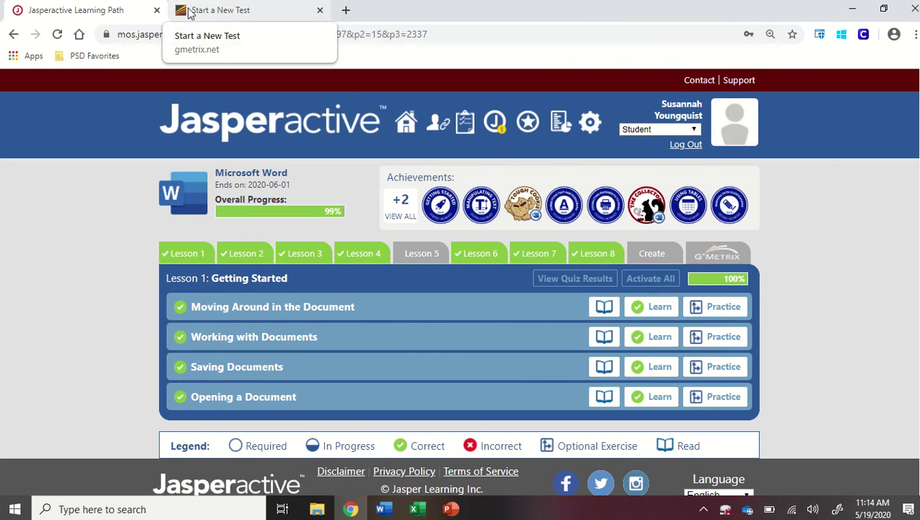
click(261, 16)
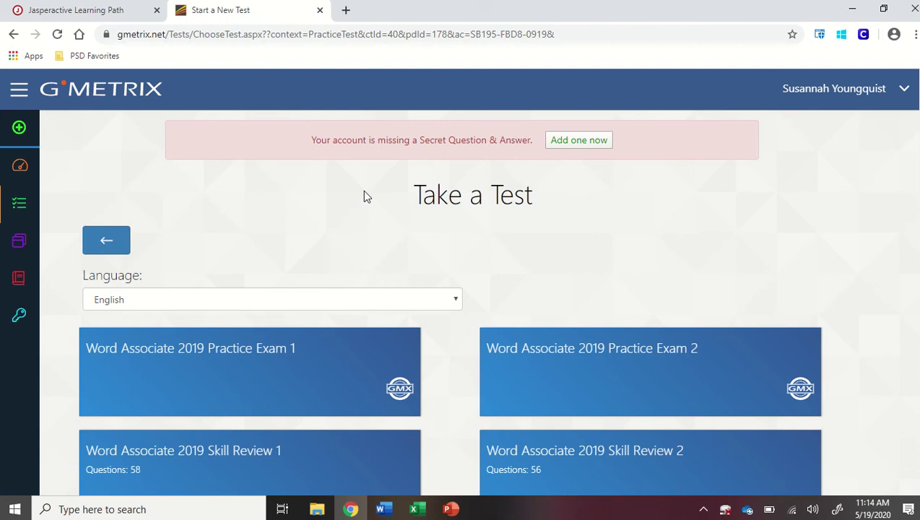
- Look through the available Word practice exams, skill reviews and selected response tests, including the modes offered for the practice exams
scroll(363, 195, down, 1)
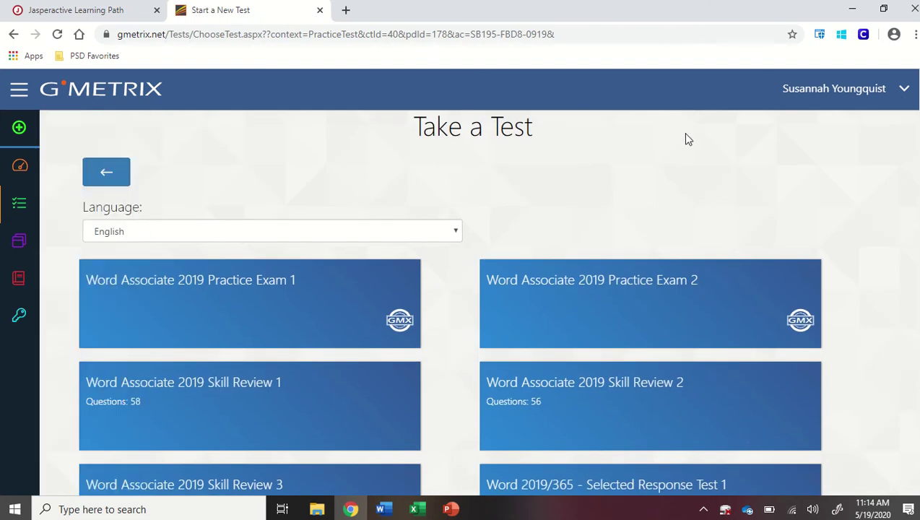
scroll(482, 155, down, 2)
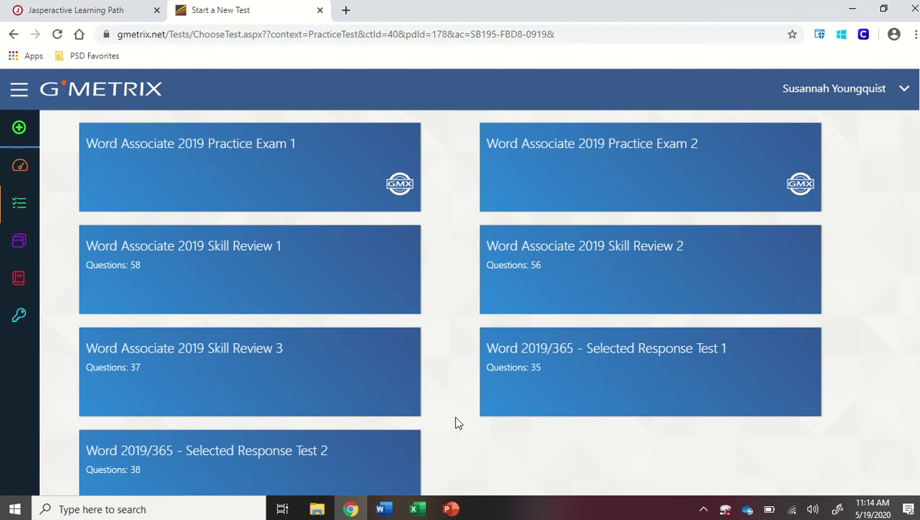
scroll(437, 361, up, 2)
mouse_move(174, 292)
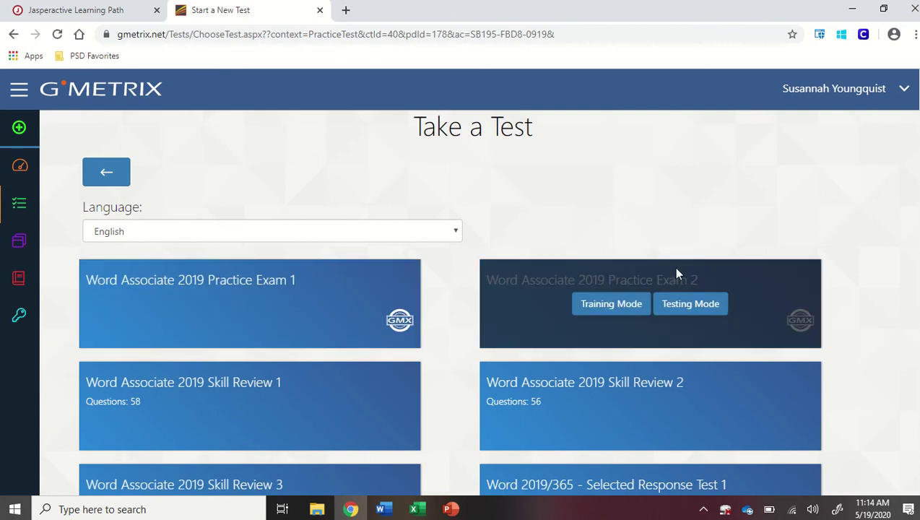
mouse_move(672, 294)
scroll(458, 375, down, 2)
mouse_move(366, 372)
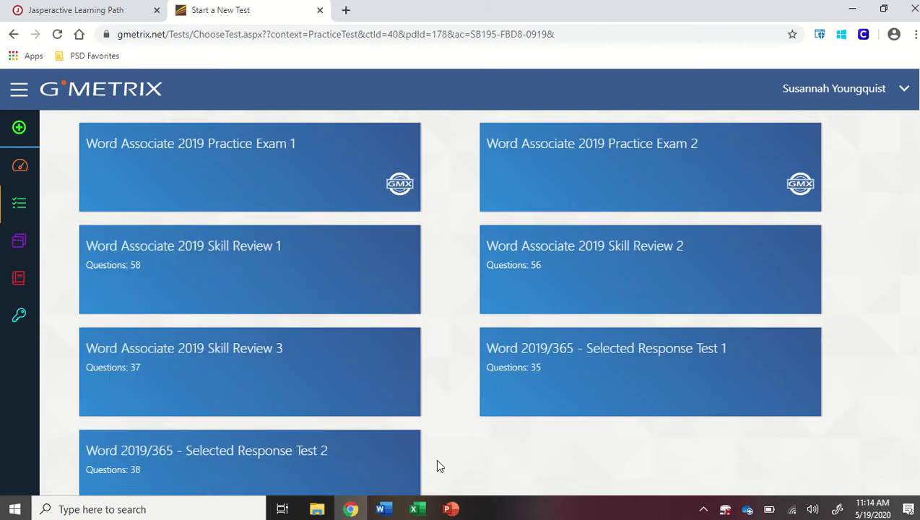
scroll(436, 347, up, 2)
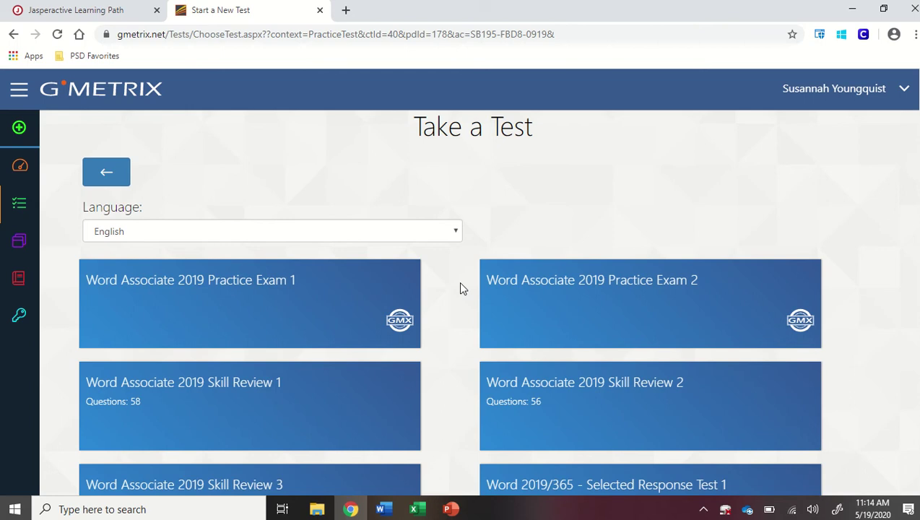
- Choose Training Mode for Word Associate 2019 Practice Exam 1
mouse_move(237, 344)
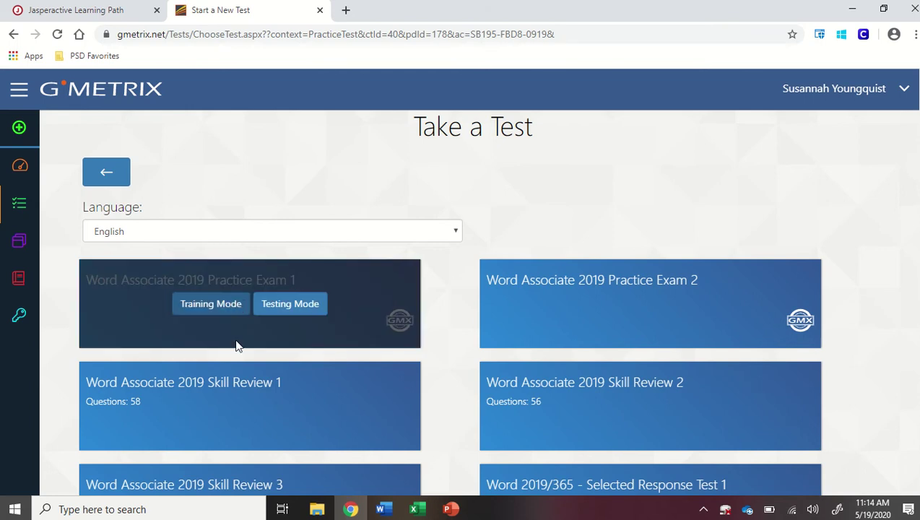
click(215, 309)
click(214, 309)
click(272, 302)
click(273, 302)
click(209, 315)
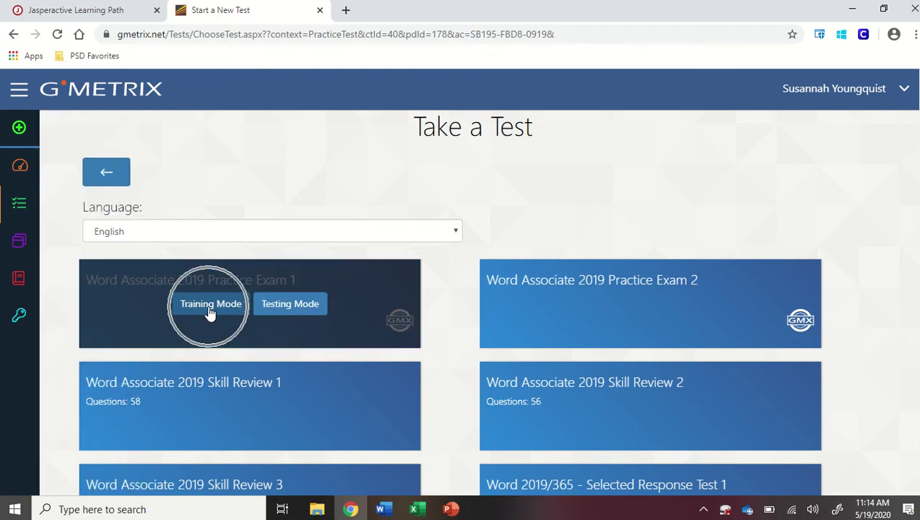
click(209, 314)
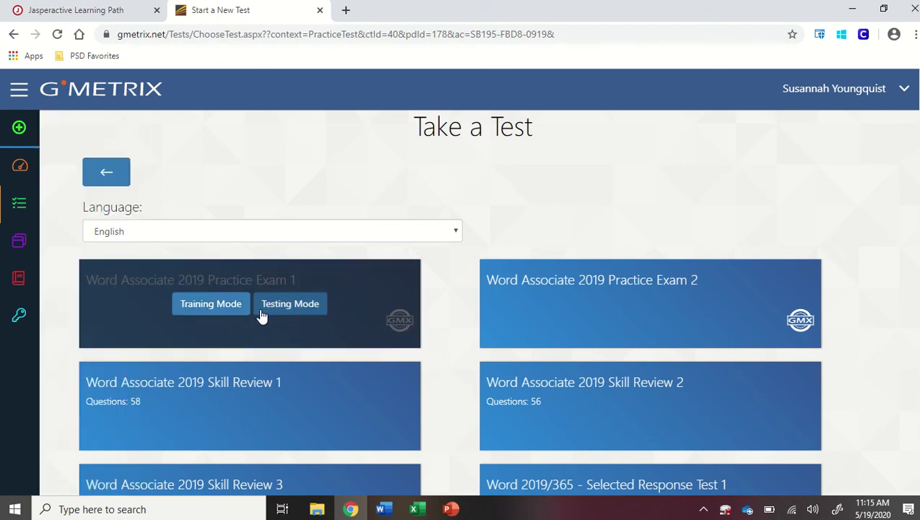
click(211, 307)
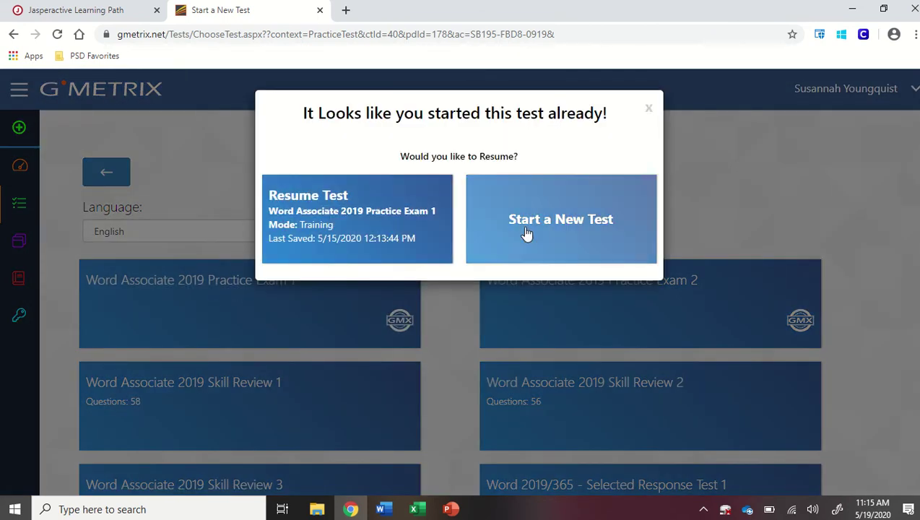
- Start a new test with the first listed access code and allow GMetrix SMSe to open
click(527, 233)
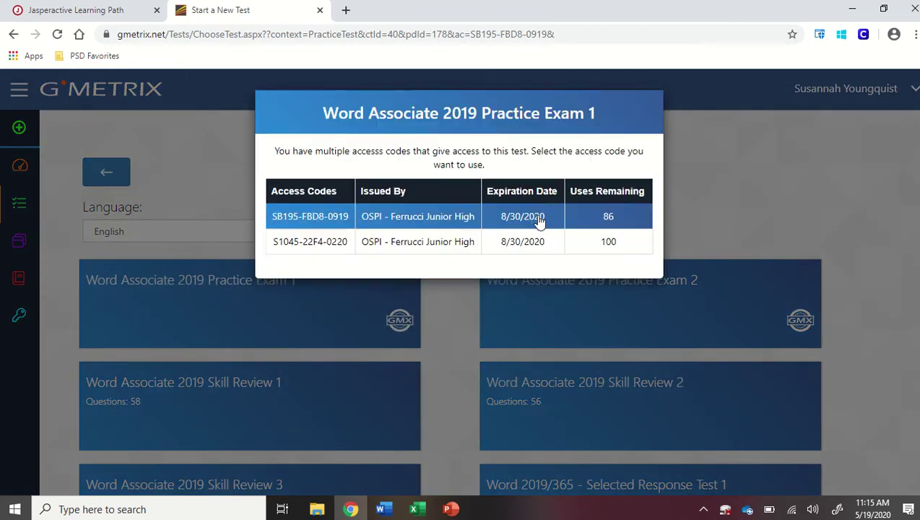
click(308, 222)
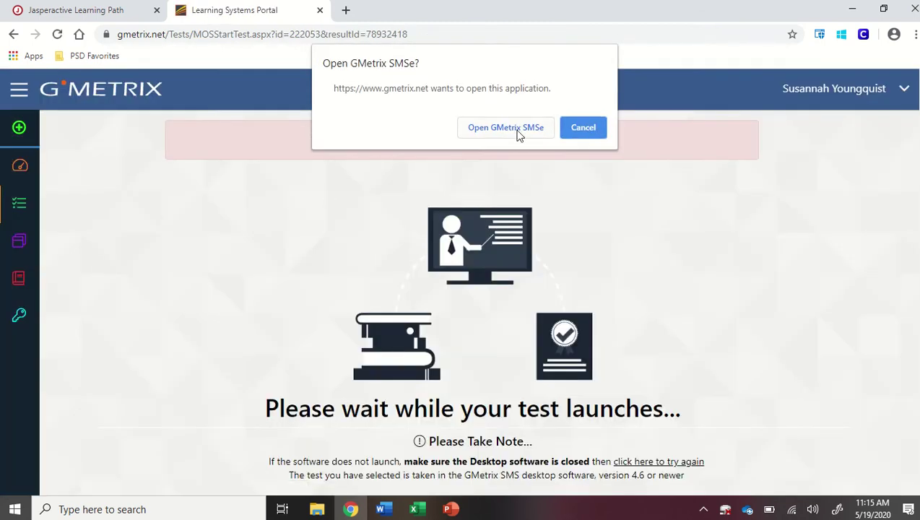
click(518, 133)
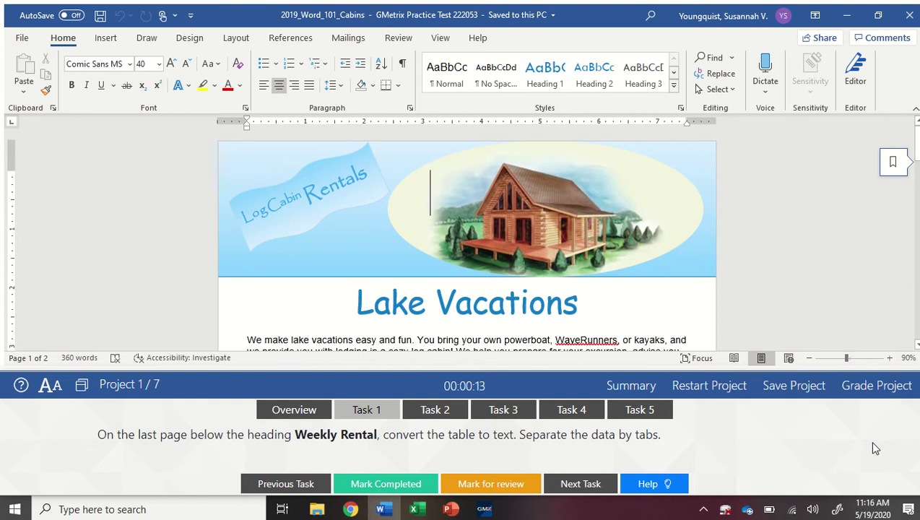
- Resize the test's instruction text to a smaller size
click(50, 386)
click(51, 386)
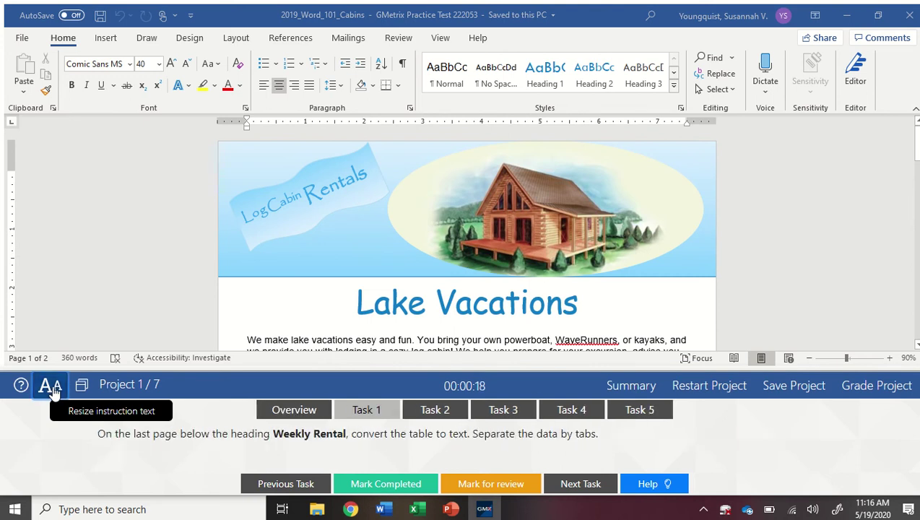
click(50, 387)
click(51, 386)
click(50, 386)
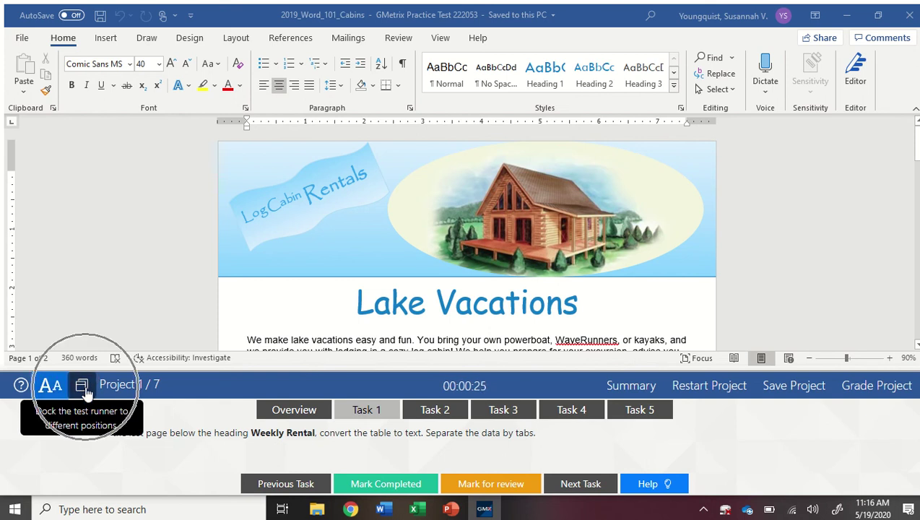
click(82, 386)
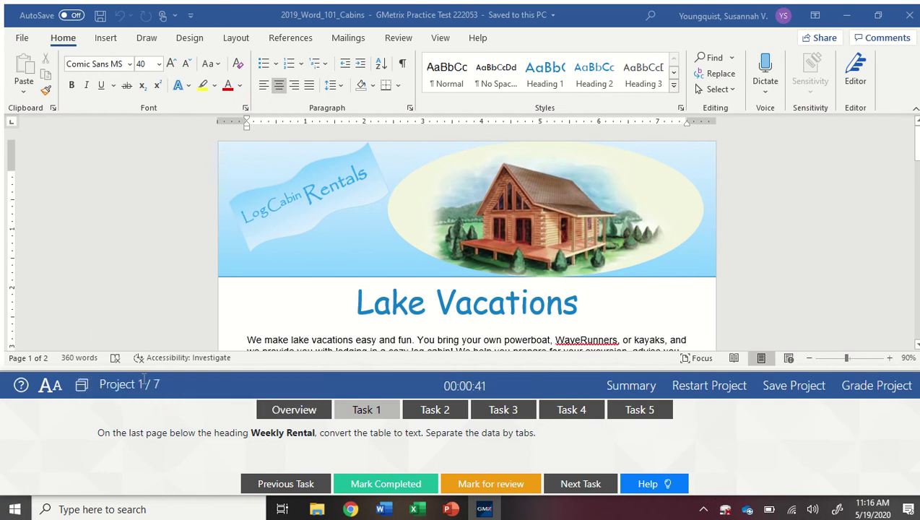
click(144, 384)
click(156, 384)
click(142, 393)
click(476, 385)
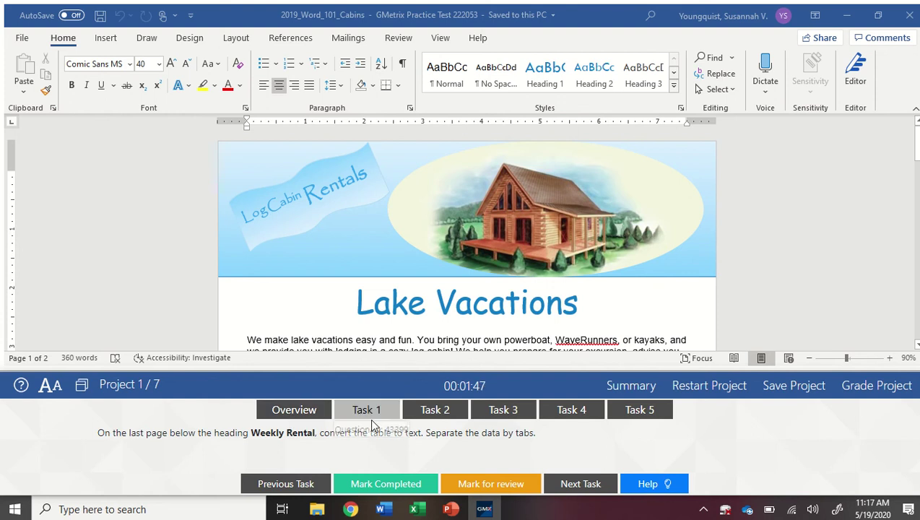
- Read the project overview, then return to Task 1 and find the Weekly Rental table on the last page
click(273, 417)
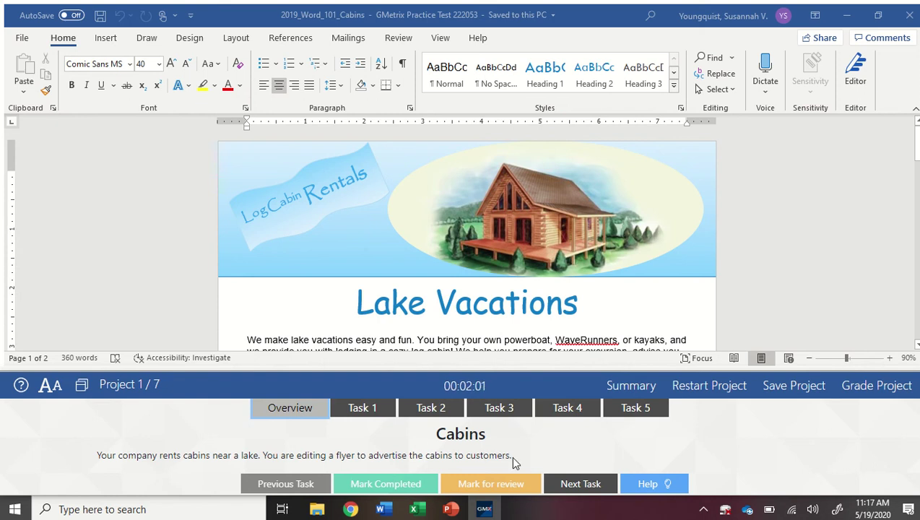
click(338, 413)
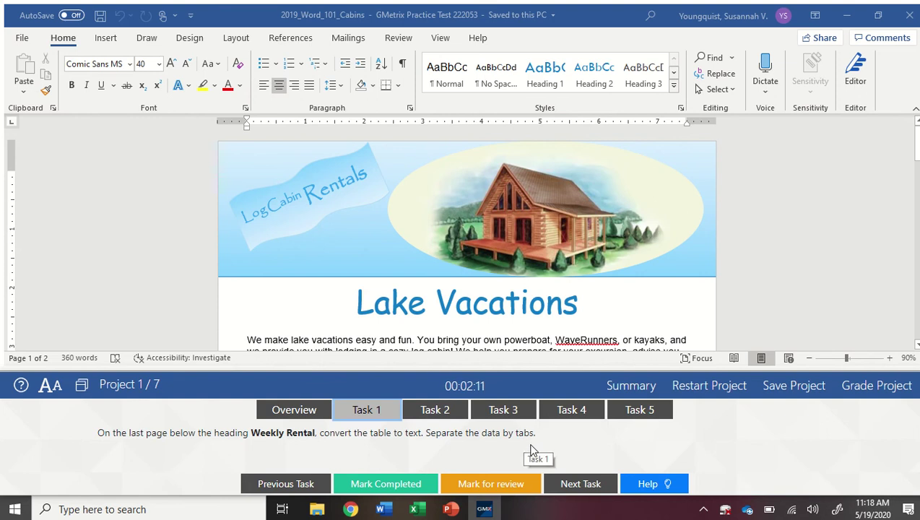
scroll(609, 260, down, 5)
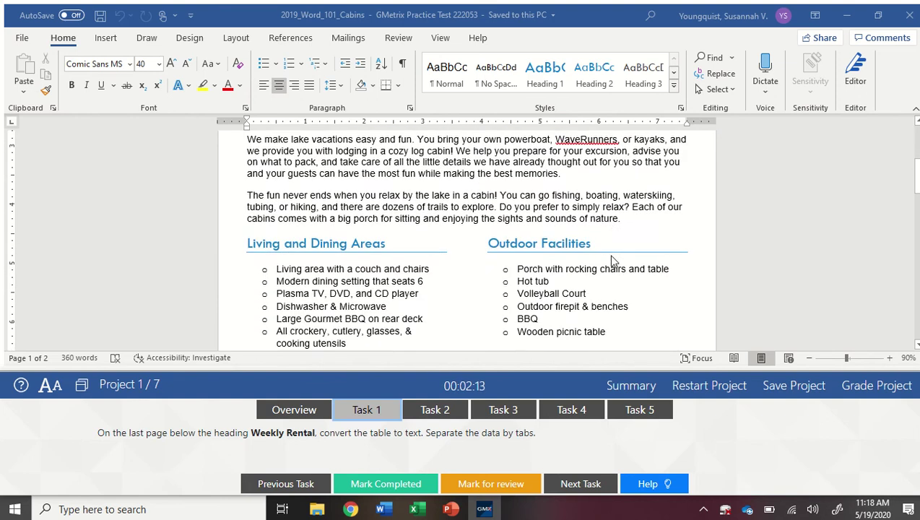
scroll(612, 261, down, 6)
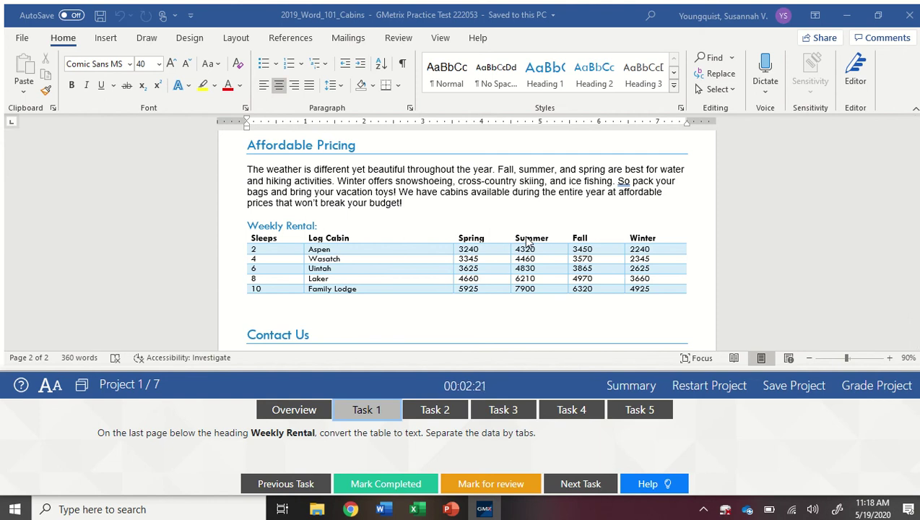
- Display the help for Task 1 and read through its steps for converting the table to text
click(652, 484)
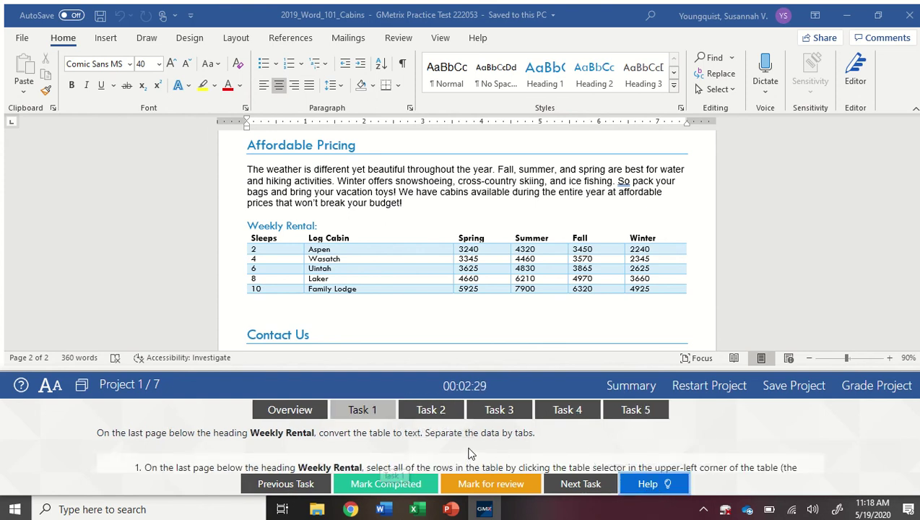
scroll(469, 452, down, 3)
scroll(205, 436, up, 3)
scroll(205, 438, down, 3)
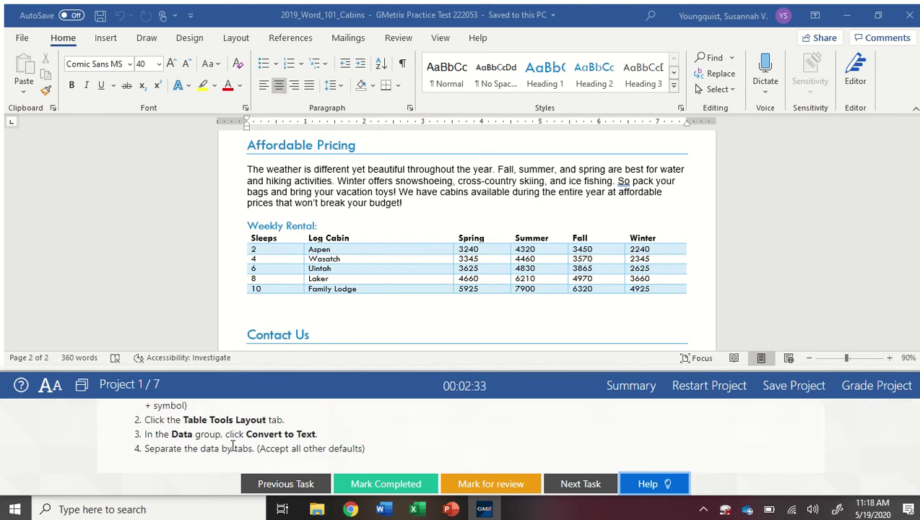
scroll(244, 437, up, 3)
scroll(244, 437, down, 3)
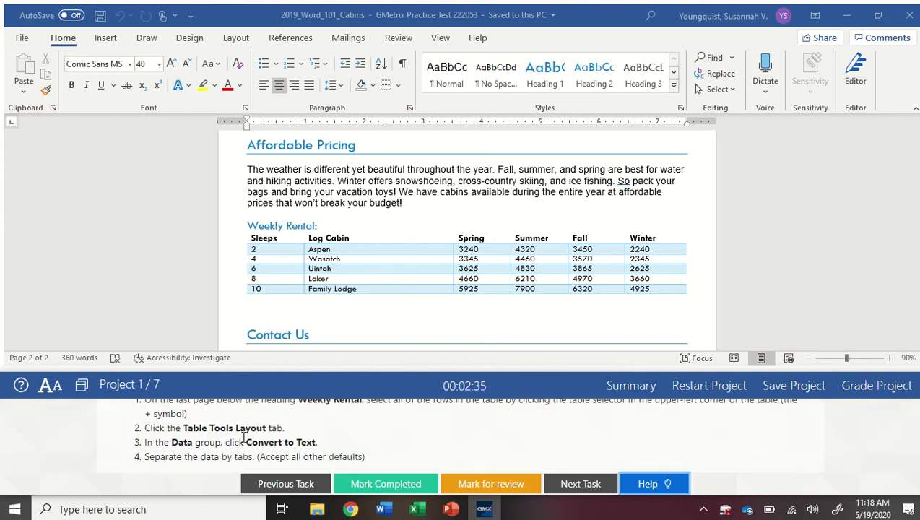
scroll(244, 437, down, 1)
scroll(244, 437, up, 3)
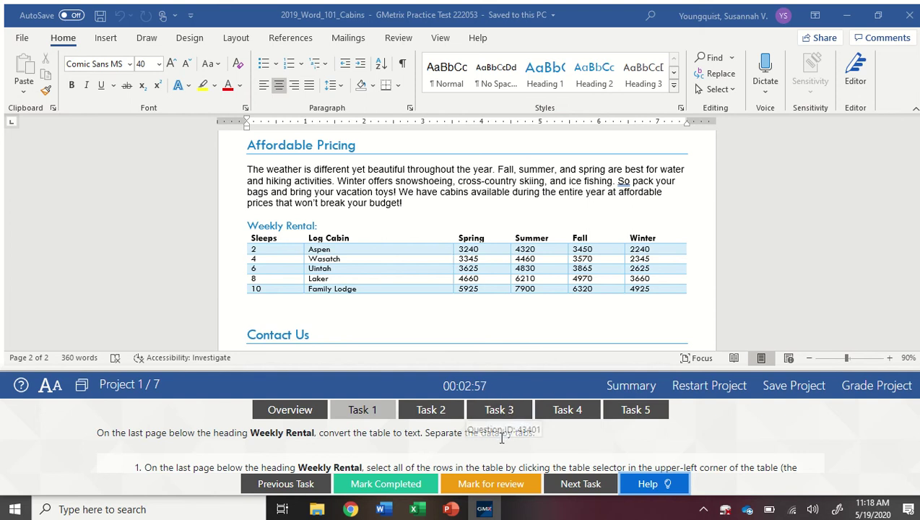
scroll(491, 434, down, 2)
scroll(600, 446, up, 3)
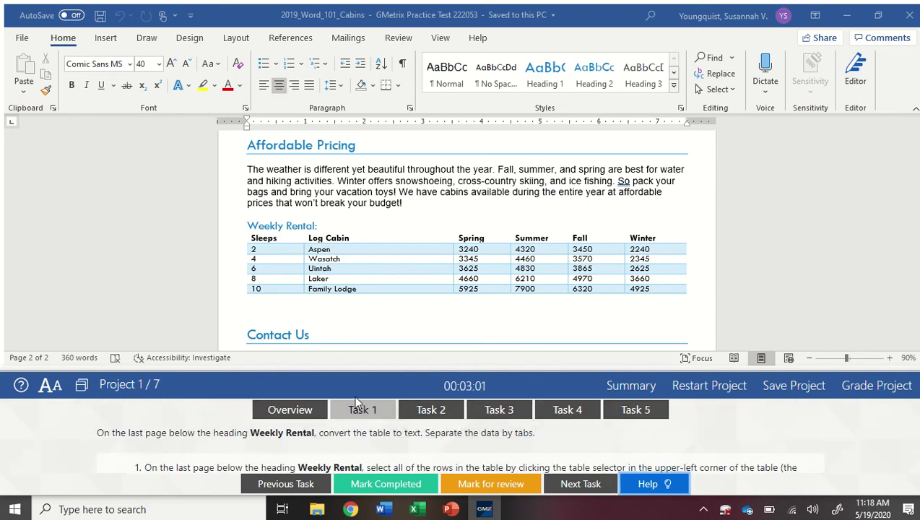
- Mark Task 1 as completed and flag Task 2 for review
click(389, 486)
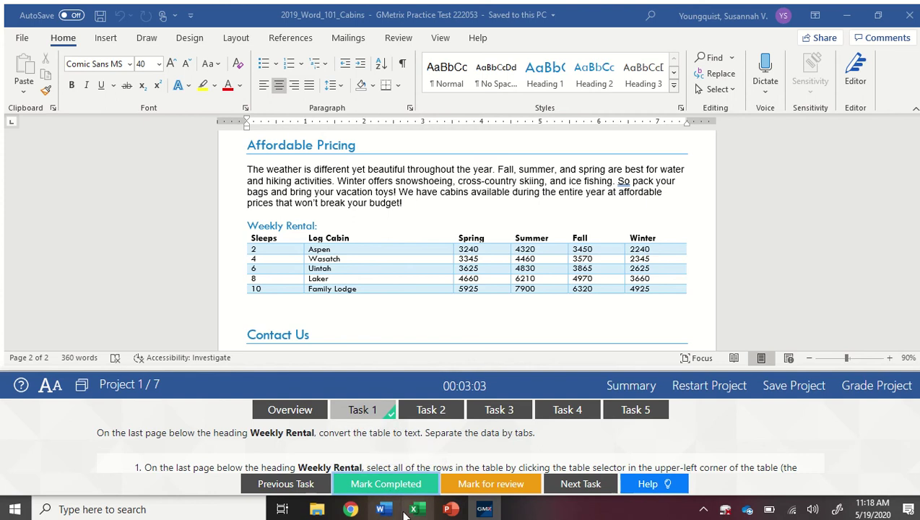
click(423, 411)
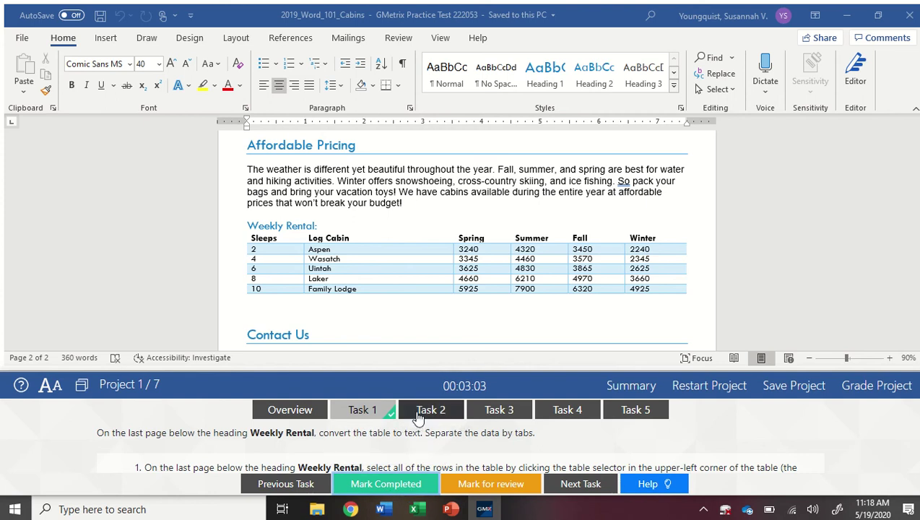
click(464, 484)
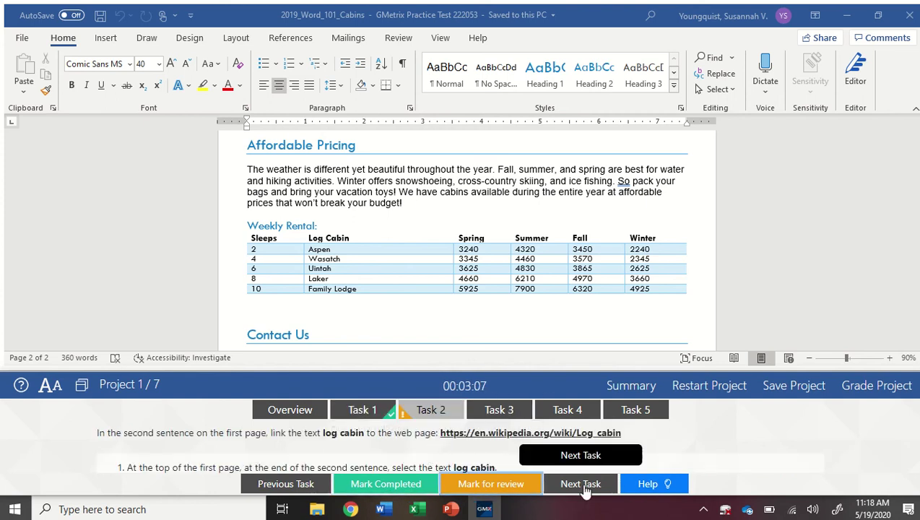
- View Tasks 3 and 5 of the Cabins project, then grade the project and continue to the next one
click(496, 411)
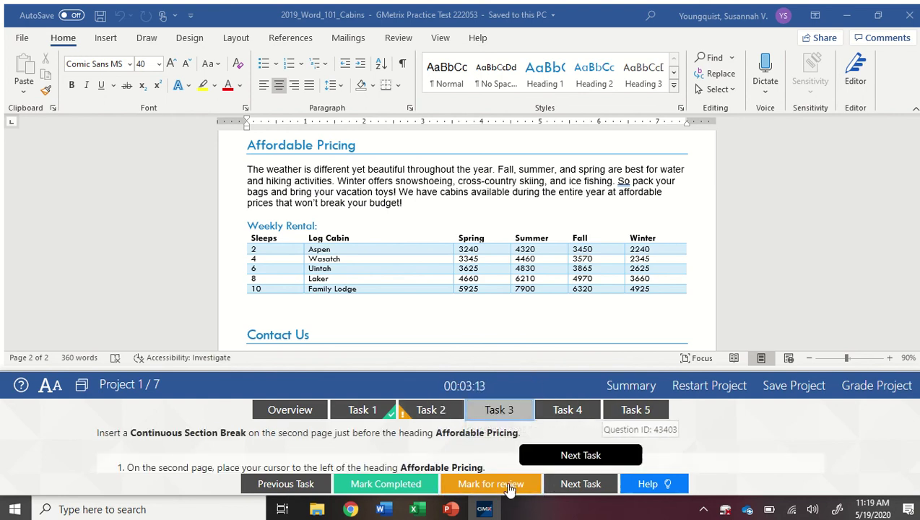
click(636, 417)
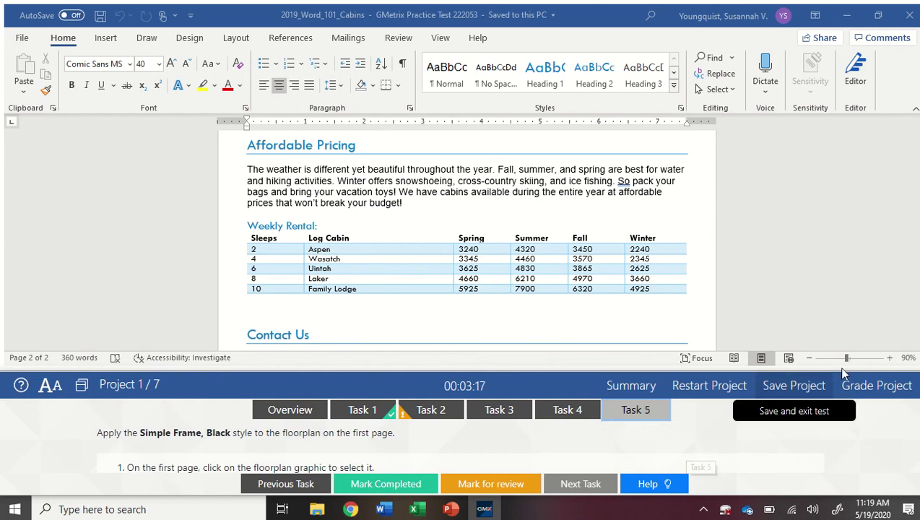
click(886, 390)
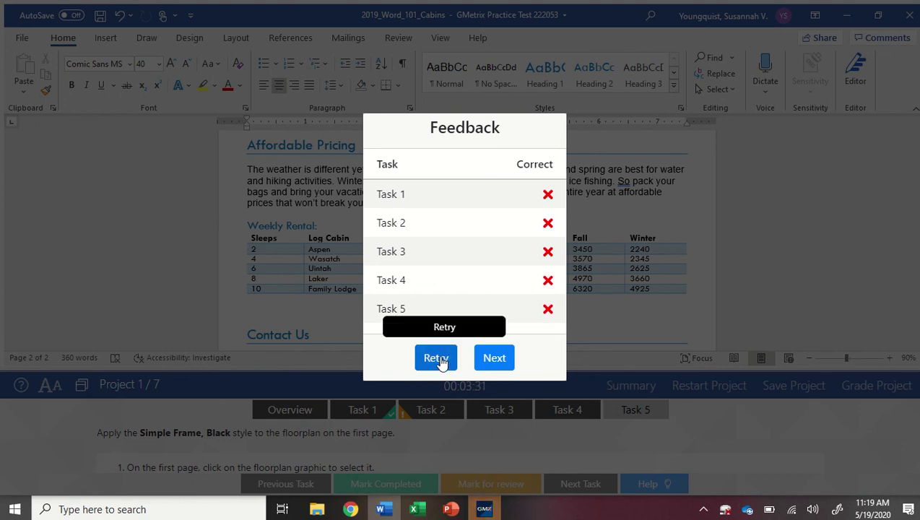
click(496, 359)
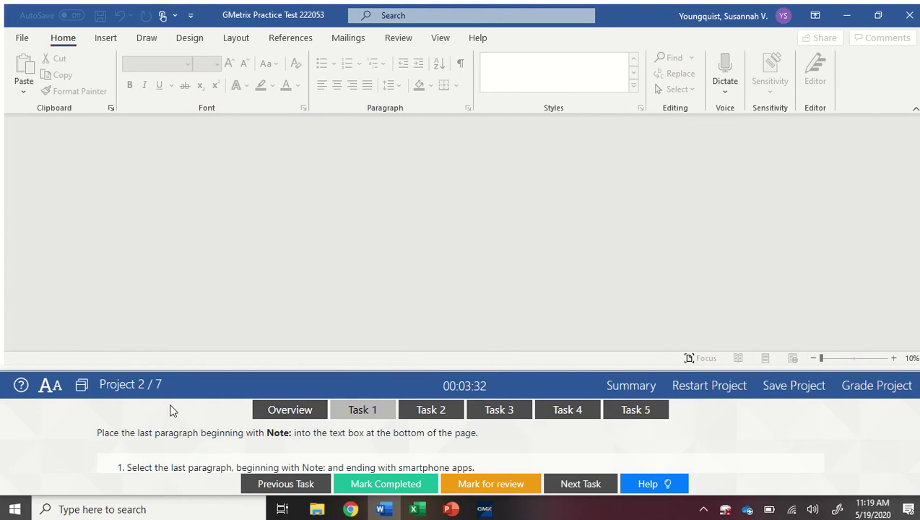
- Read the help steps for Task 1 of Project 2, then hide the help
scroll(178, 432, down, 1)
scroll(333, 461, down, 2)
scroll(338, 463, up, 3)
scroll(205, 474, down, 3)
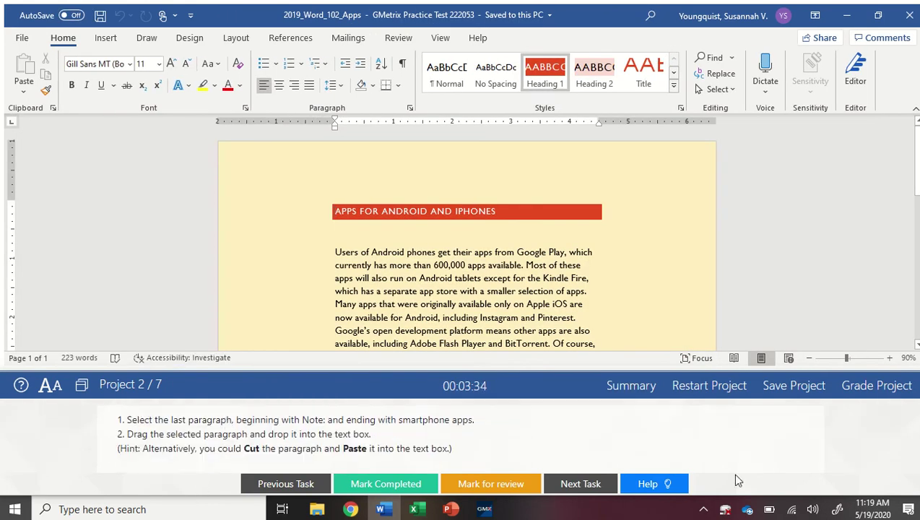
click(648, 484)
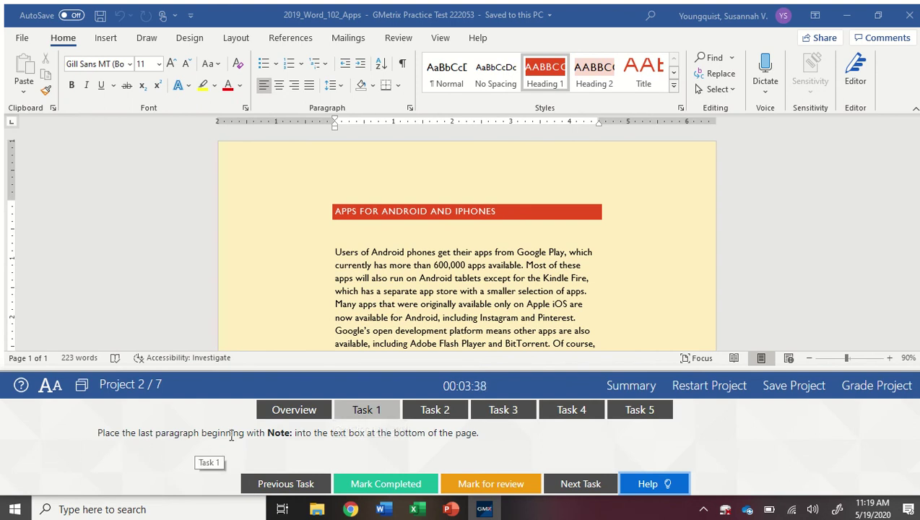
- Read the Project 2 overview and the instructions of Tasks 1 to 4, and check the test timer
click(279, 417)
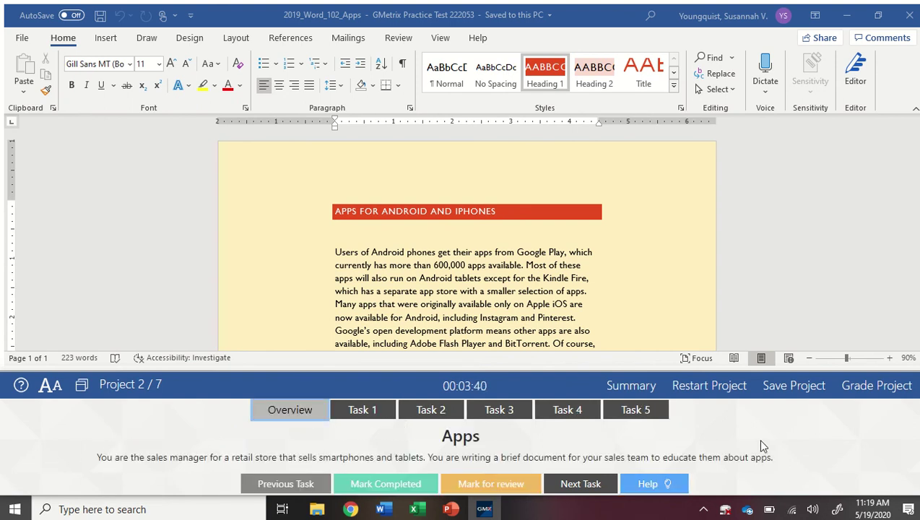
click(361, 417)
click(435, 411)
click(504, 411)
click(572, 411)
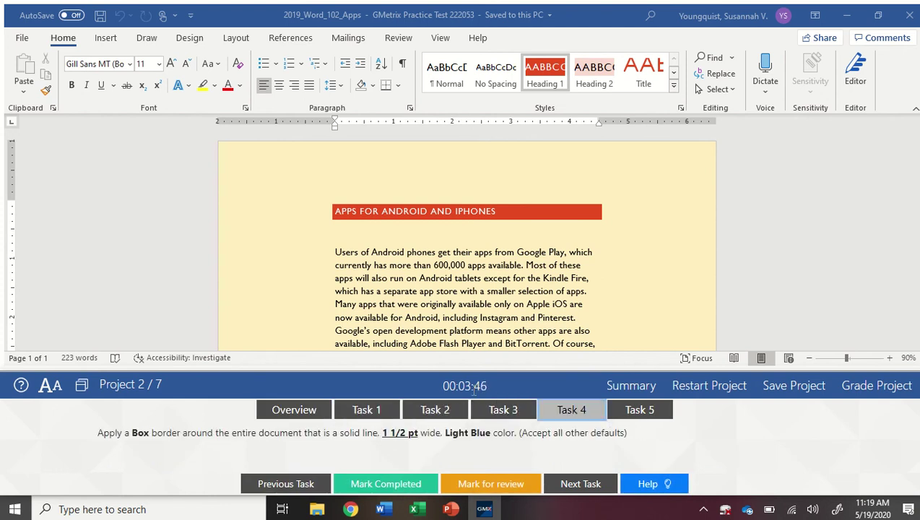
click(470, 389)
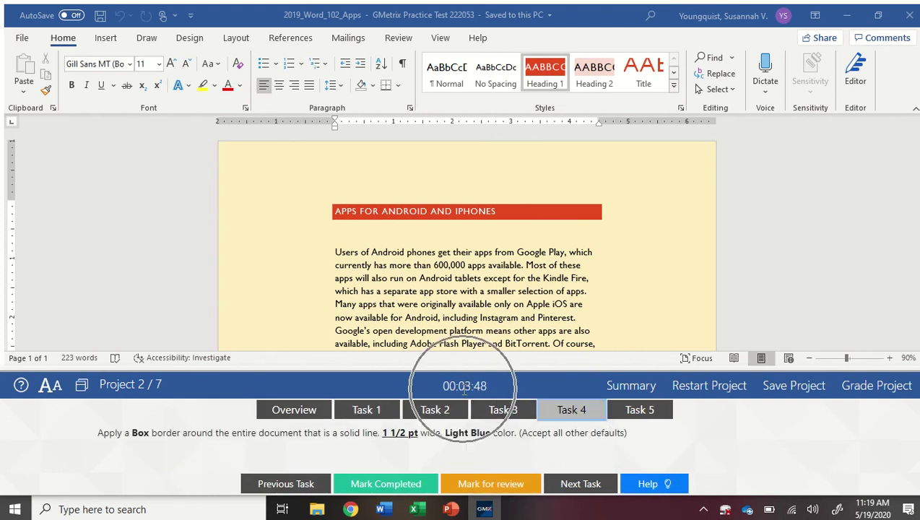
click(465, 388)
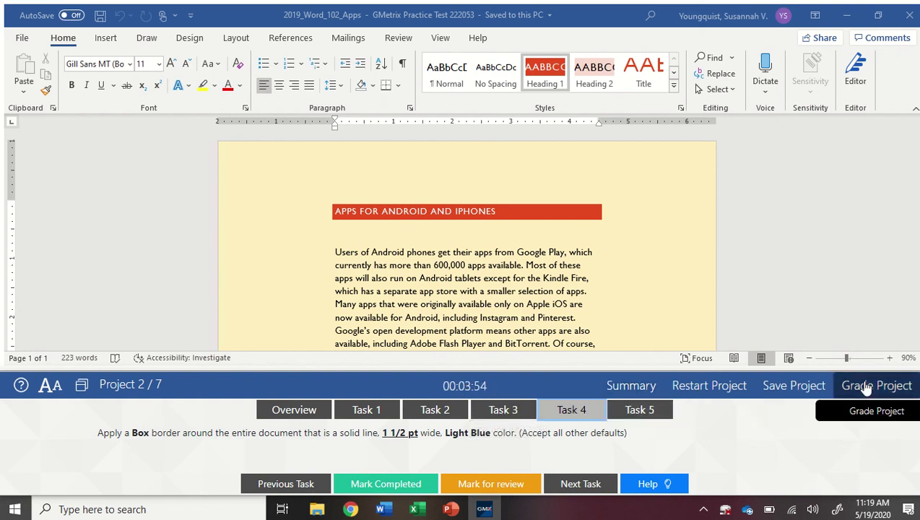
- Review the task status of the projects in the test summary, then finish the practice test and submit it for grading
click(644, 390)
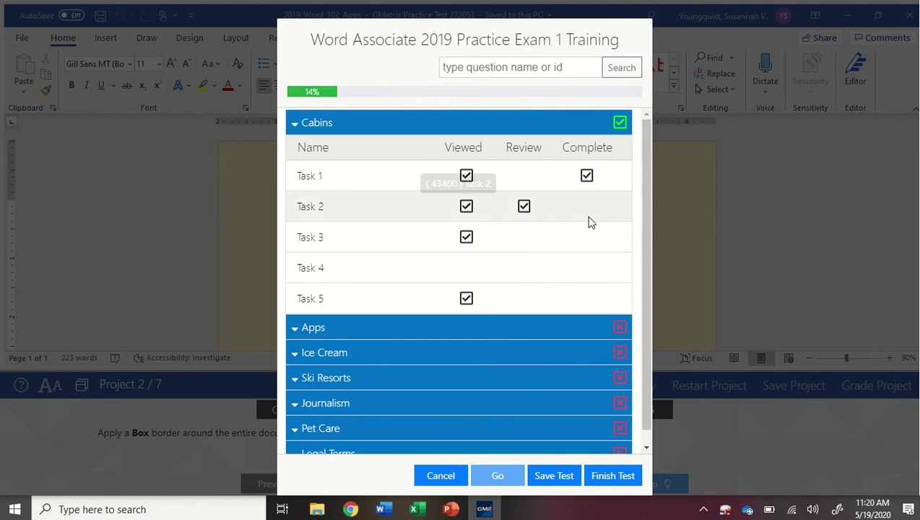
scroll(587, 229, down, 2)
click(315, 295)
click(315, 320)
click(320, 344)
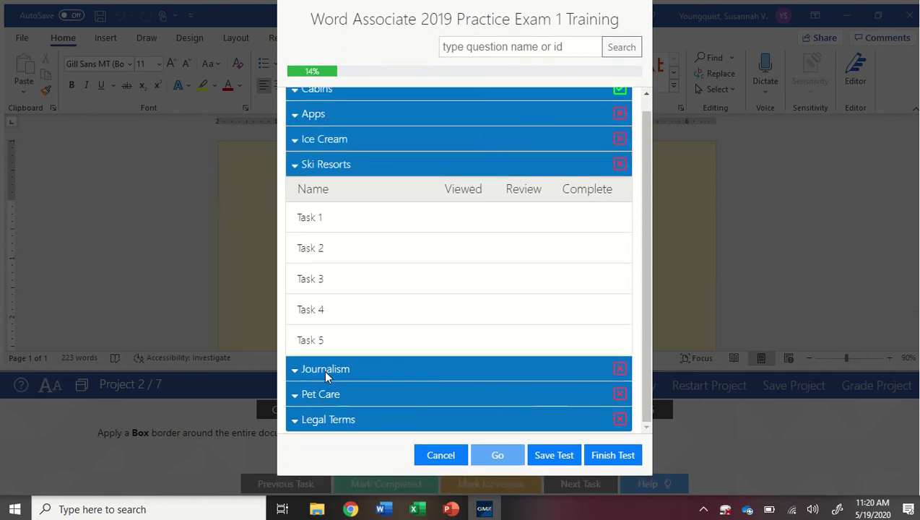
click(327, 377)
click(332, 395)
click(331, 418)
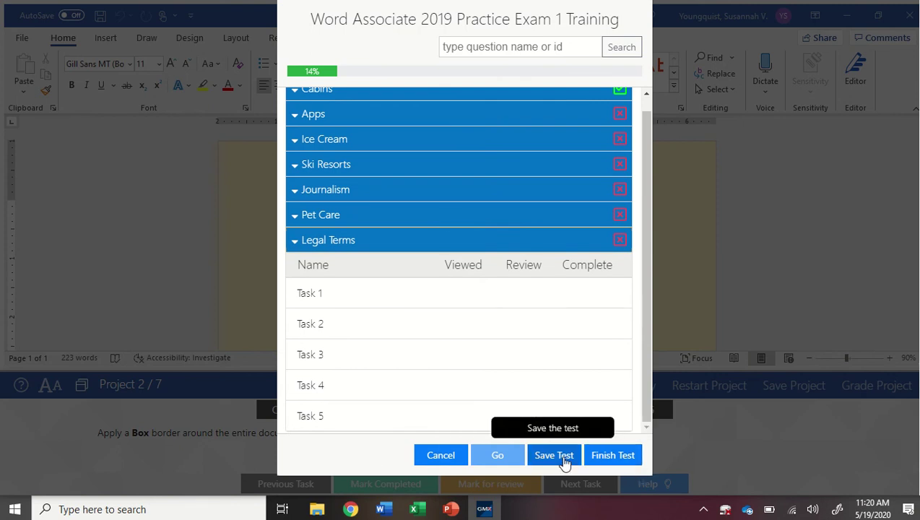
click(615, 457)
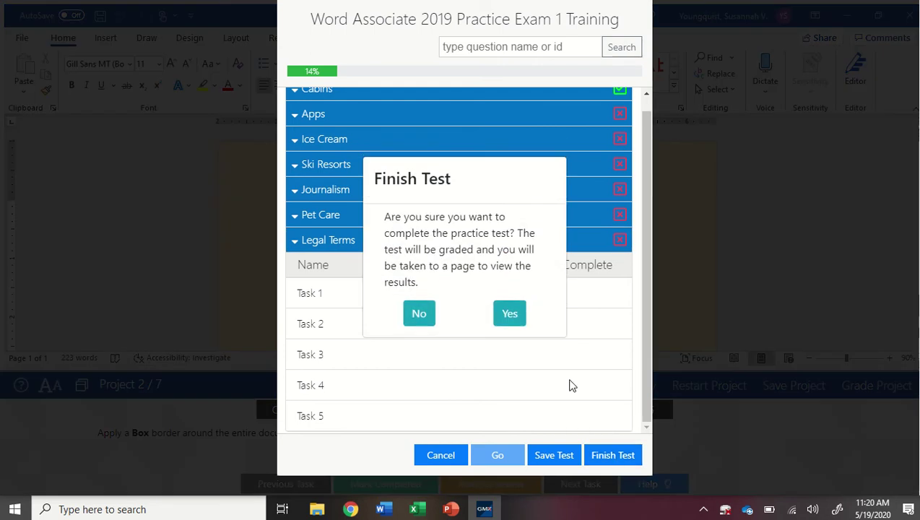
click(510, 313)
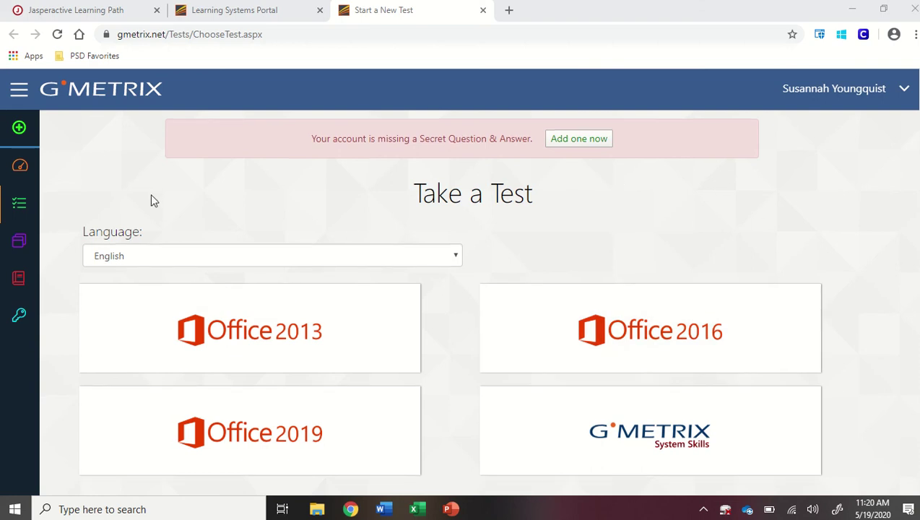
- Display the completed tests and locate the most recent Word Associate 2019 Practice Exam 1 Training result
mouse_move(27, 190)
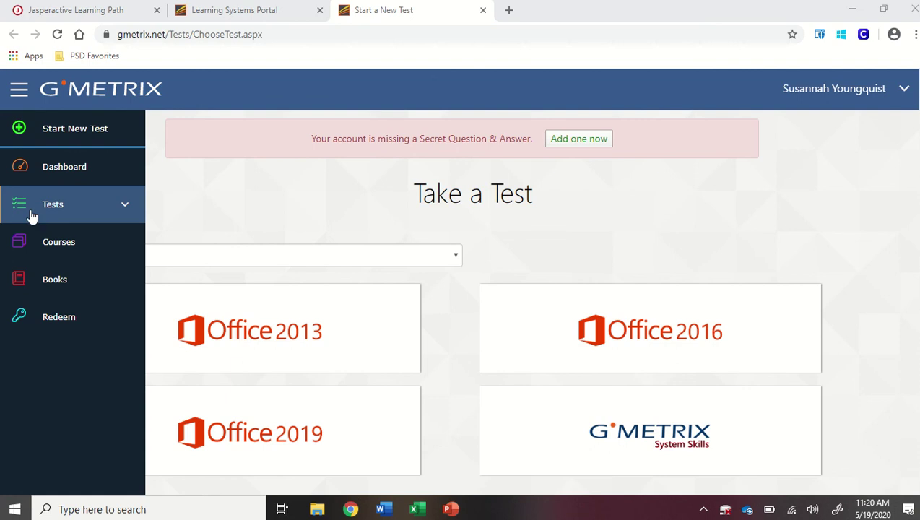
click(61, 213)
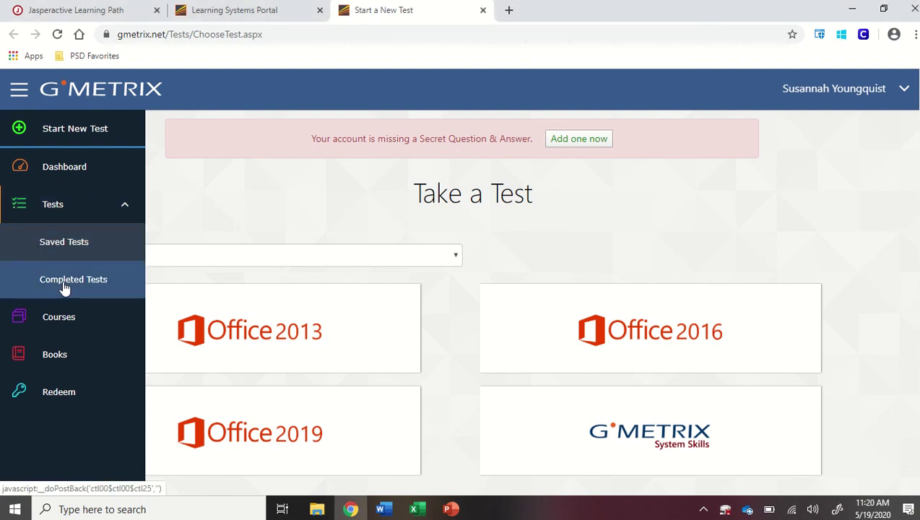
click(64, 282)
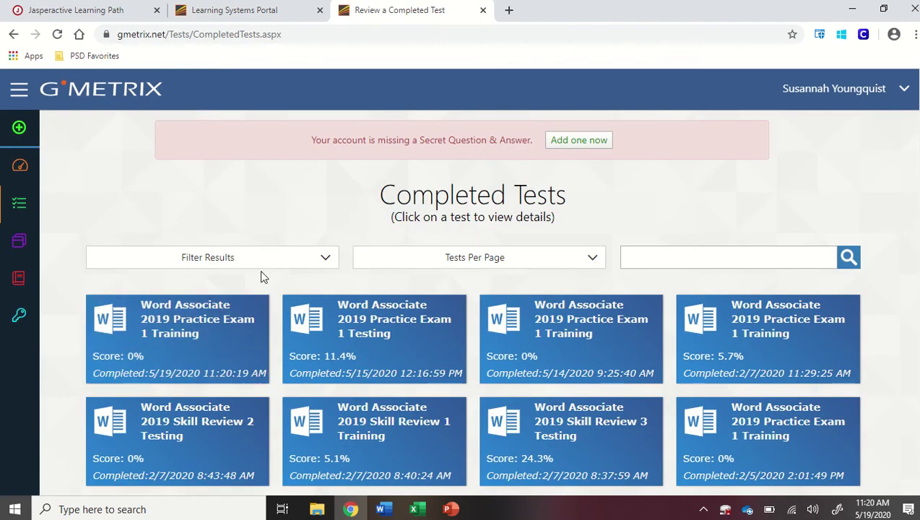
click(134, 366)
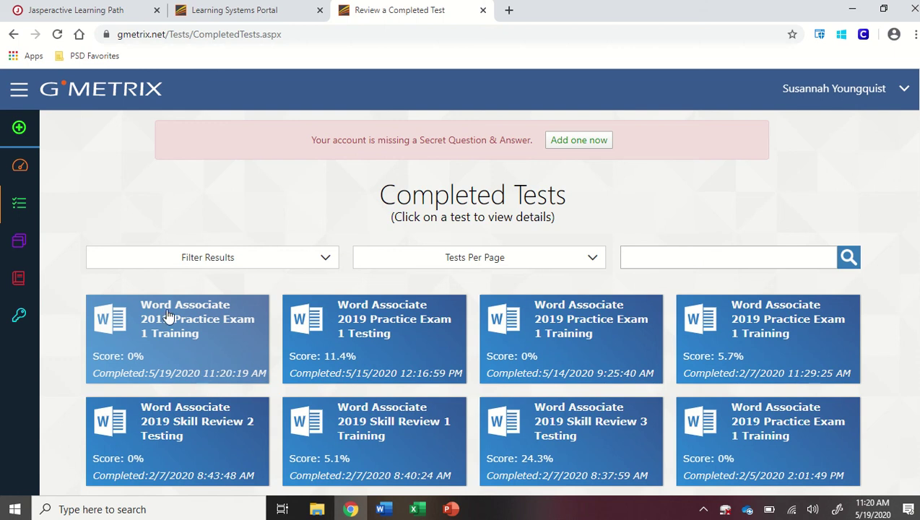
- Display the list of saved tests that can be resumed
mouse_move(33, 209)
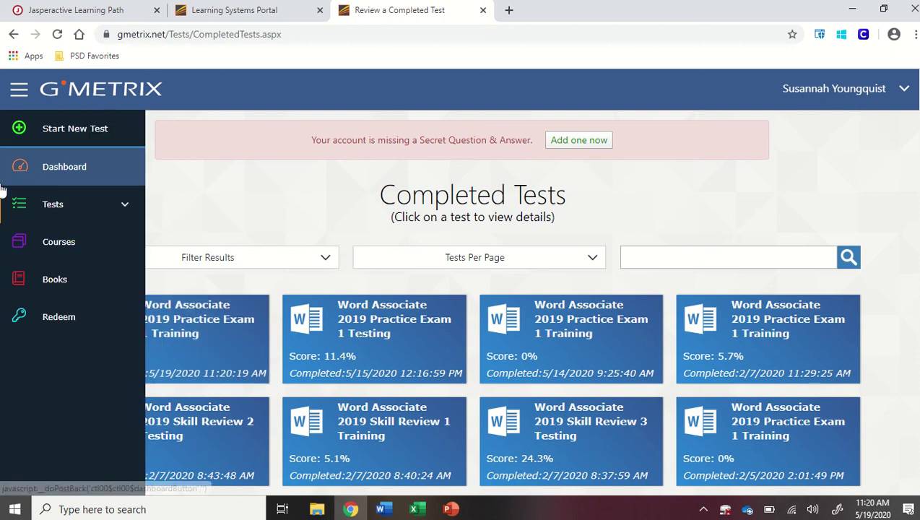
click(45, 206)
click(62, 242)
mouse_move(26, 258)
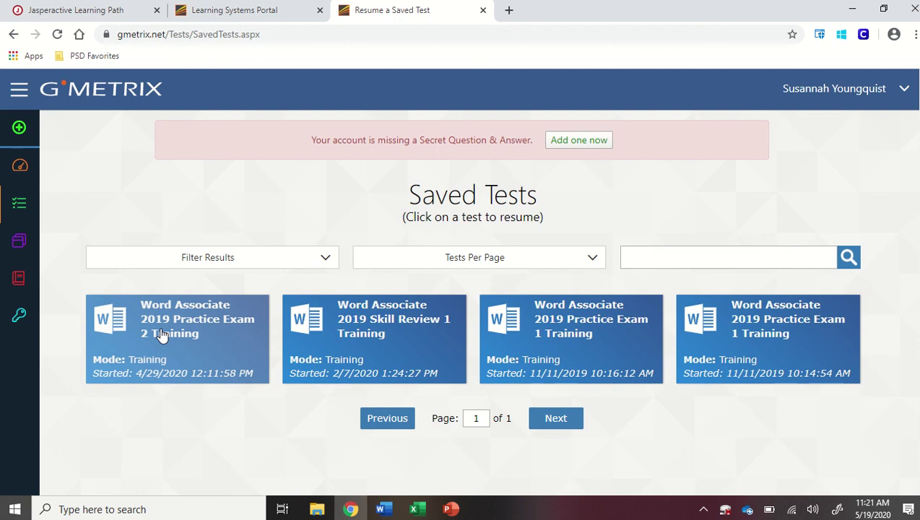
- Start Word Associate 2019 Practice Exam 1 in Testing Mode with the first access code, and open it in GMetrix SMSe
mouse_move(31, 205)
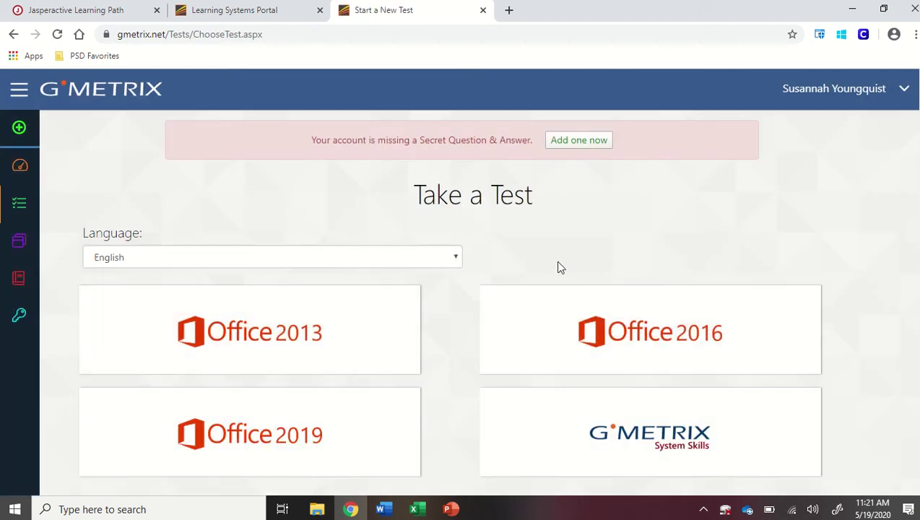
click(309, 448)
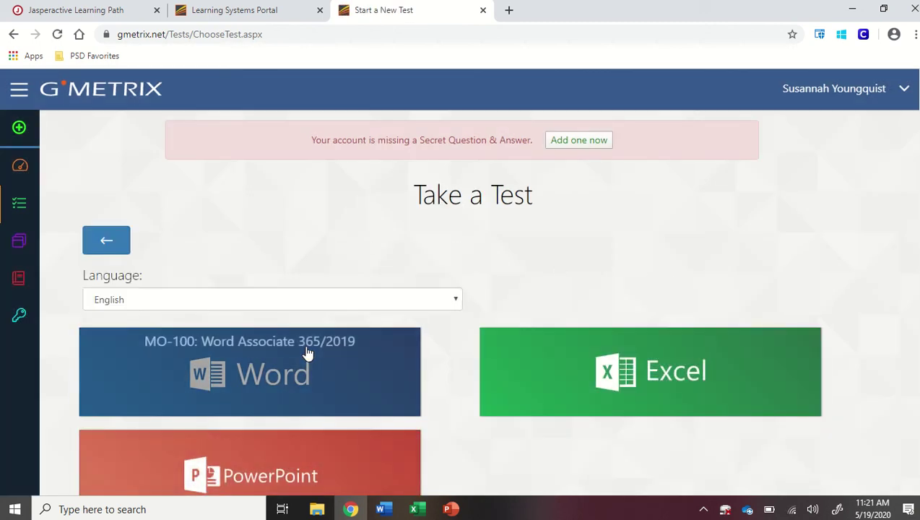
click(306, 352)
scroll(616, 275, down, 3)
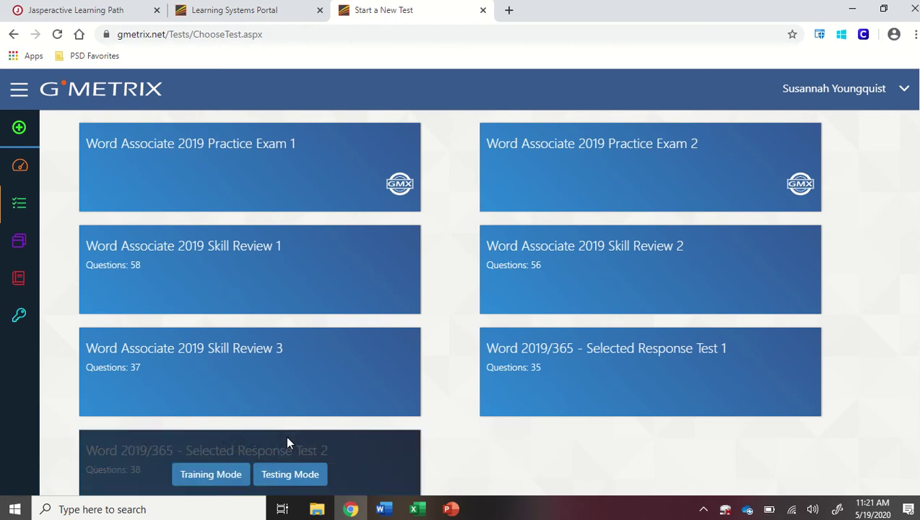
mouse_move(236, 168)
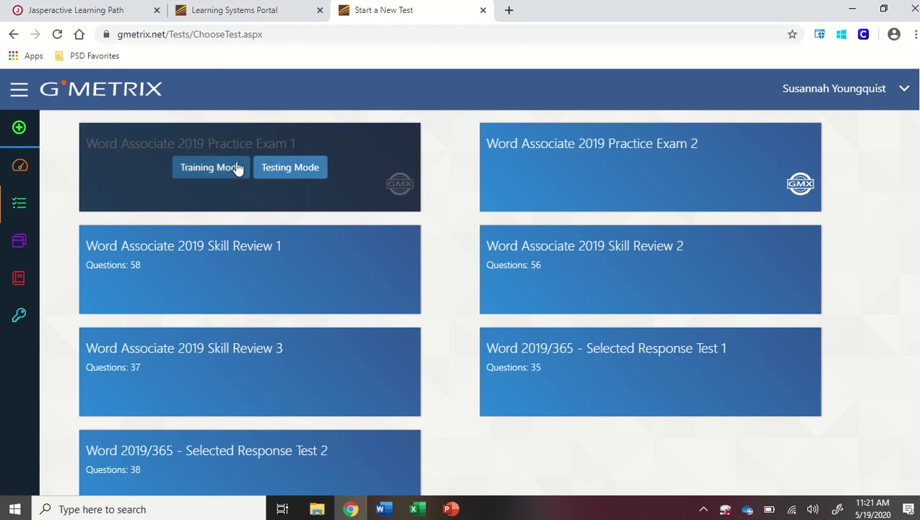
click(284, 168)
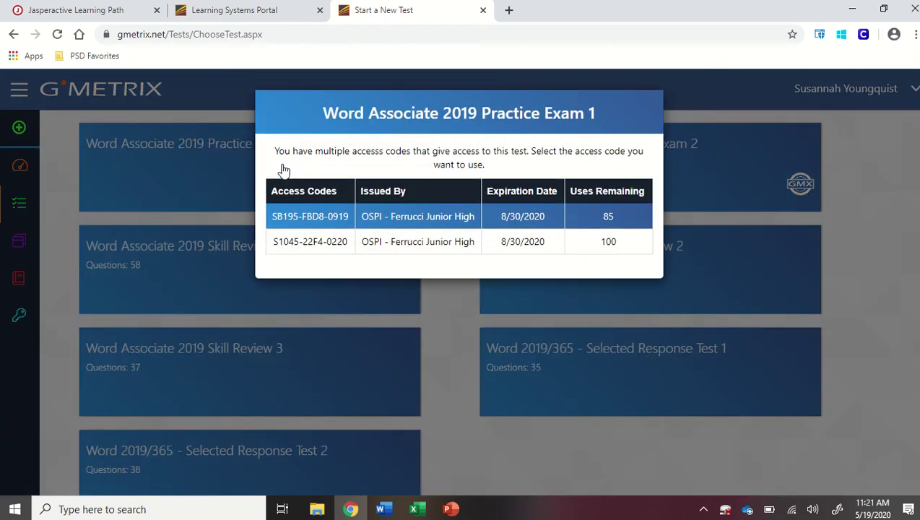
click(309, 220)
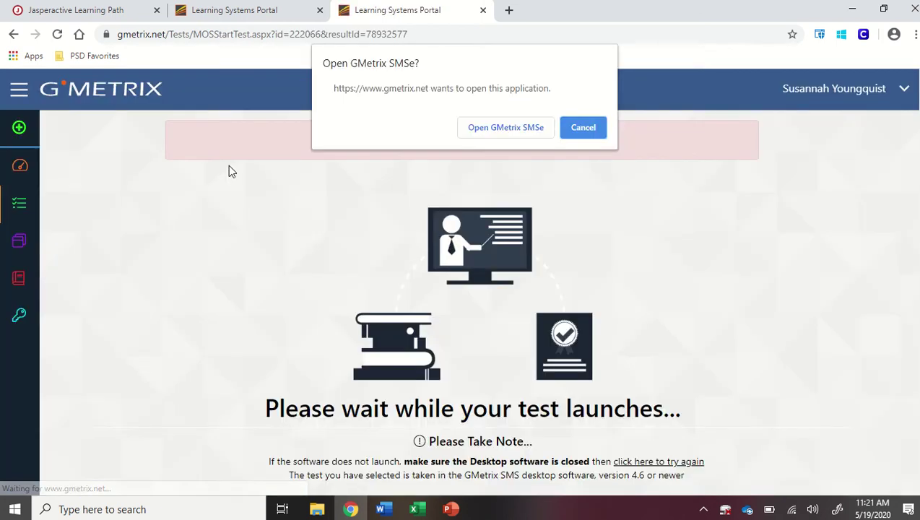
click(525, 130)
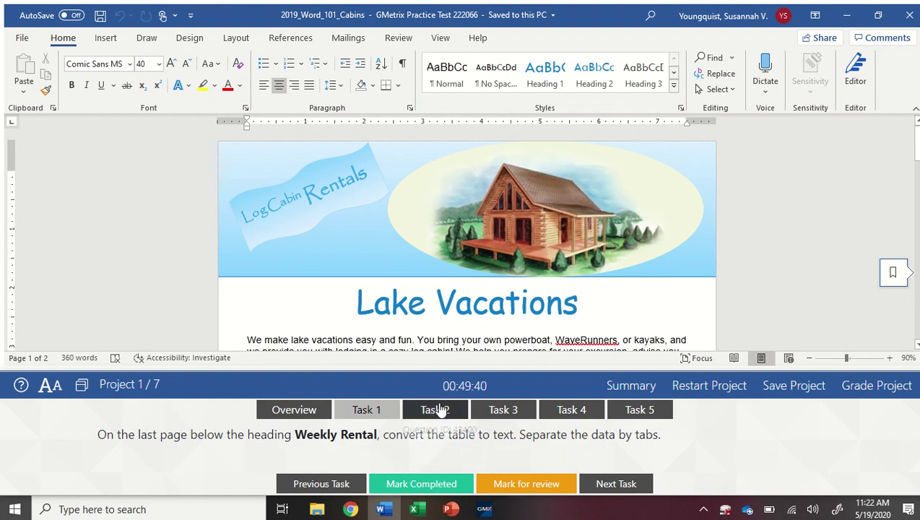
- Finish the Practice Exam 1 Testing session from its summary and submit it for grading
click(897, 392)
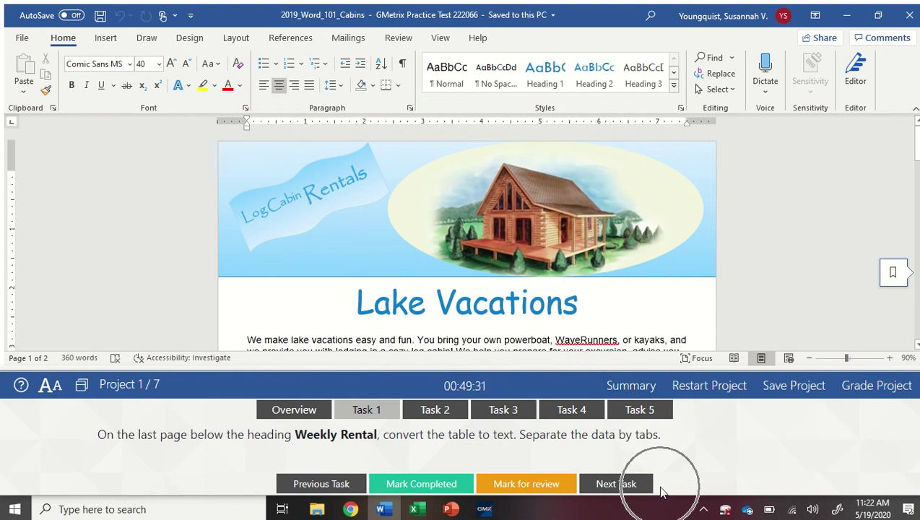
click(622, 385)
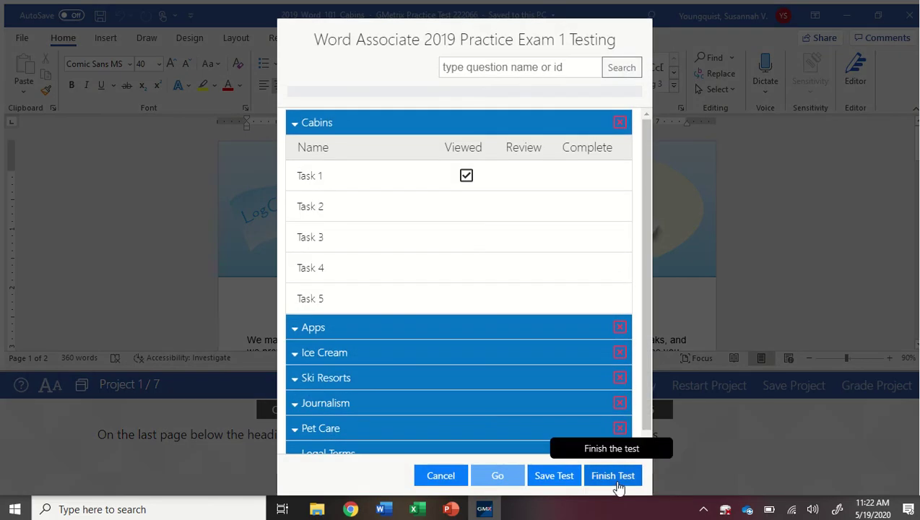
click(615, 480)
click(510, 315)
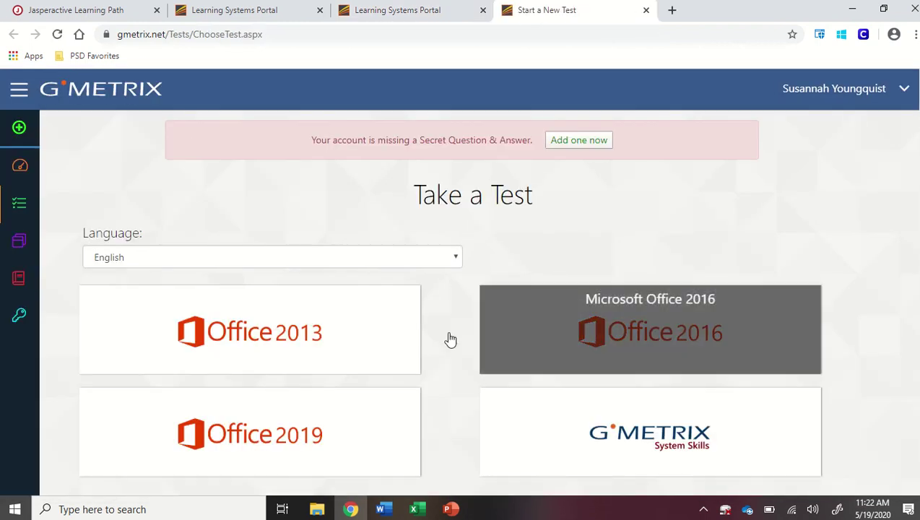
- Start a new Training Mode session of Word Associate 2019 Skill Review 1 from the Office 2019 tests
click(277, 435)
click(308, 384)
scroll(612, 236, down, 3)
mouse_move(329, 350)
scroll(661, 260, down, 1)
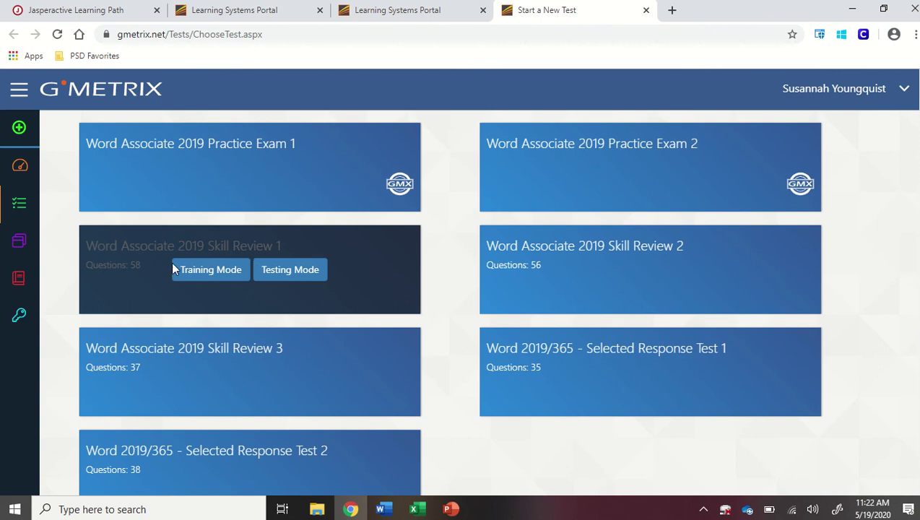
click(192, 274)
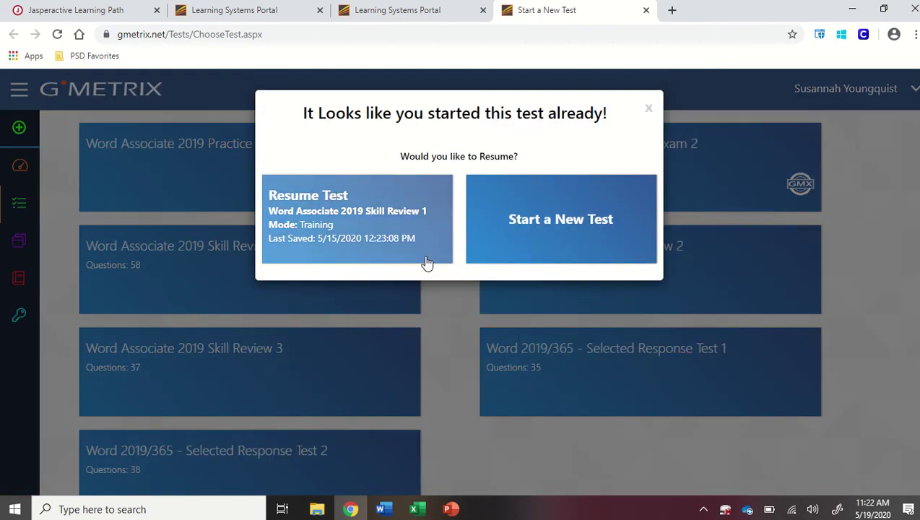
click(512, 217)
click(353, 217)
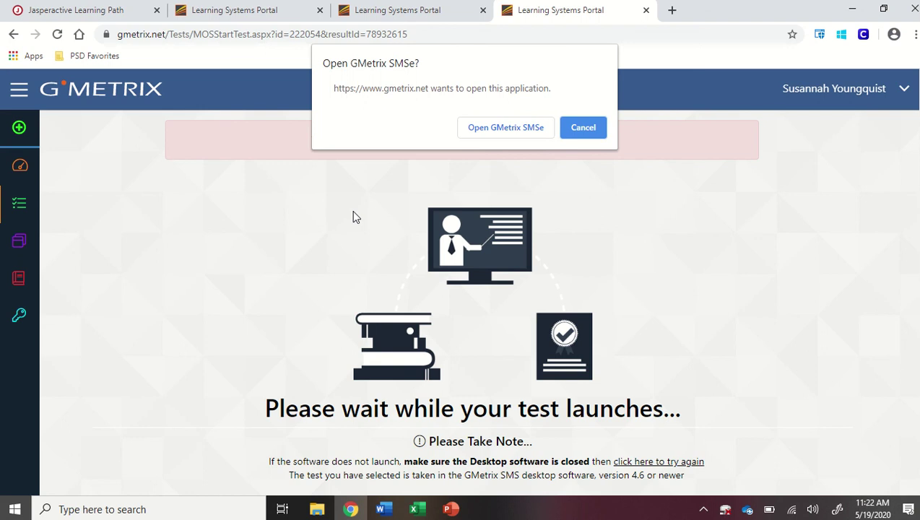
- Open the Skill Review in GMetrix SMSe, download its test resources and continue into the test
click(530, 127)
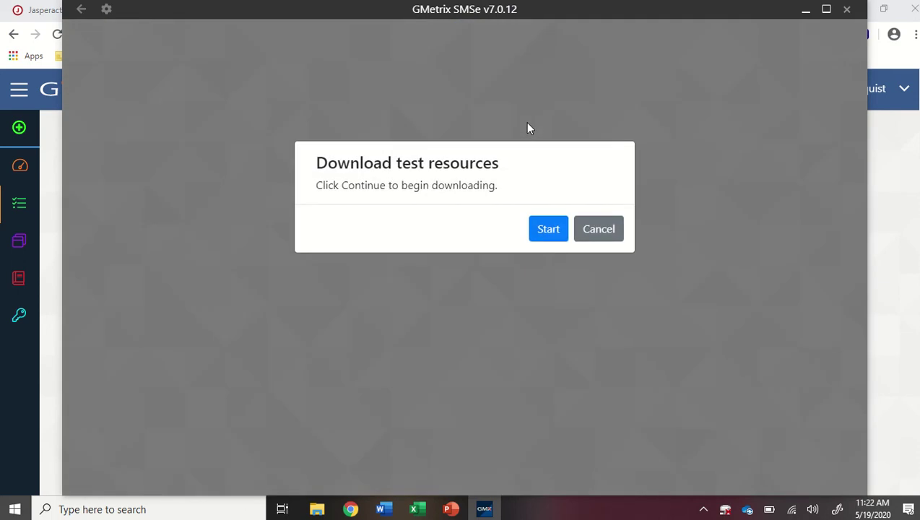
click(548, 229)
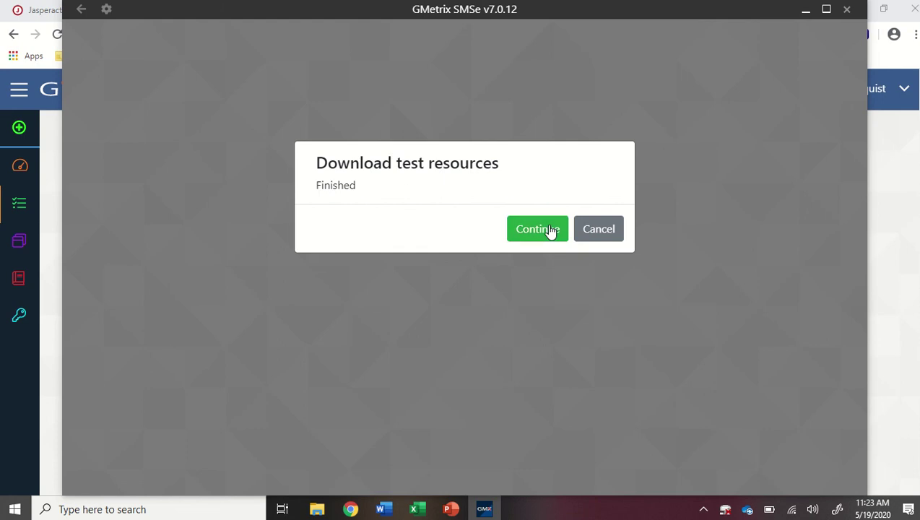
click(552, 231)
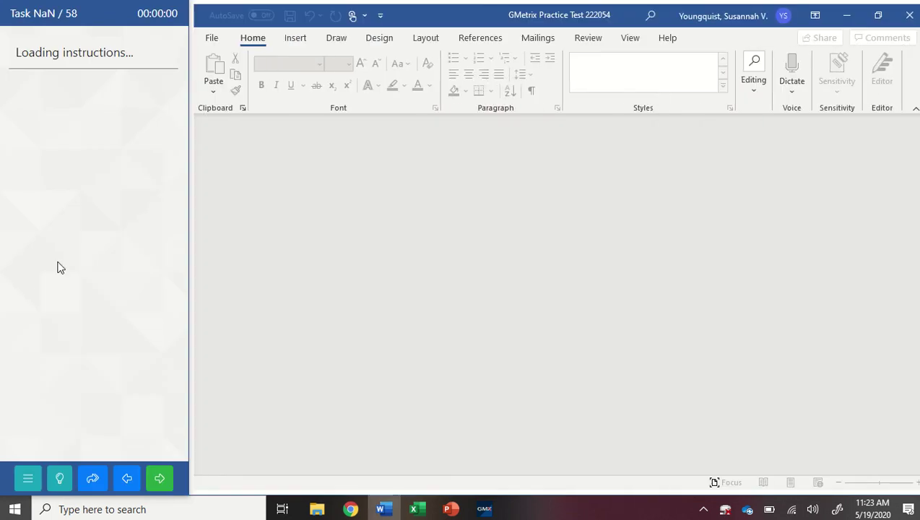
- Show the Task 1 question number and dock the test runner below the Word window
click(74, 15)
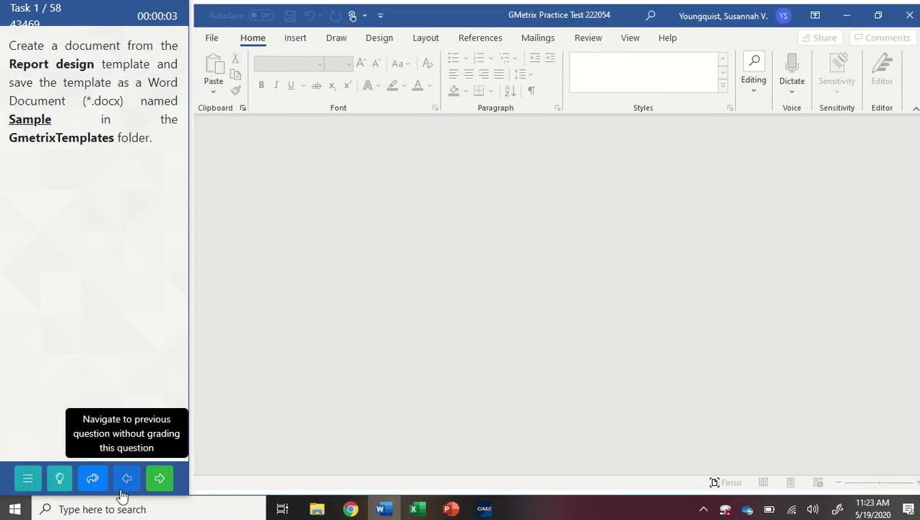
click(32, 479)
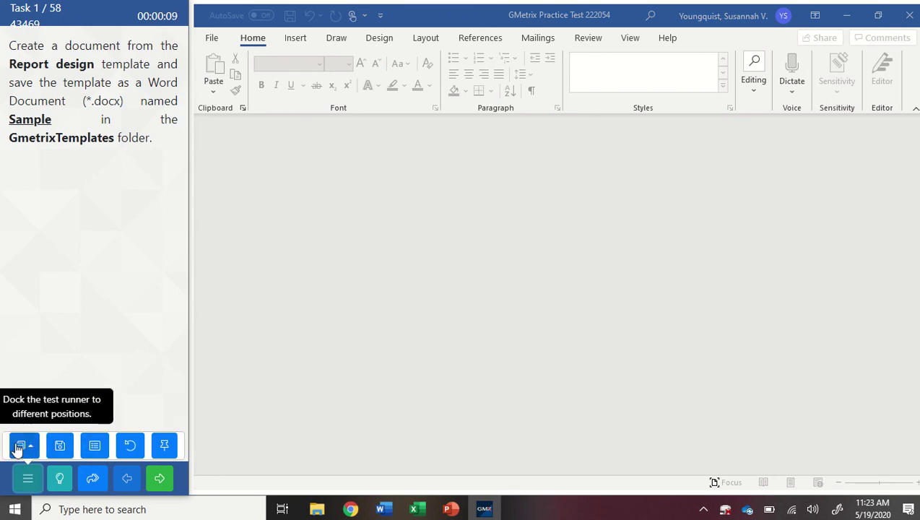
click(15, 446)
click(59, 383)
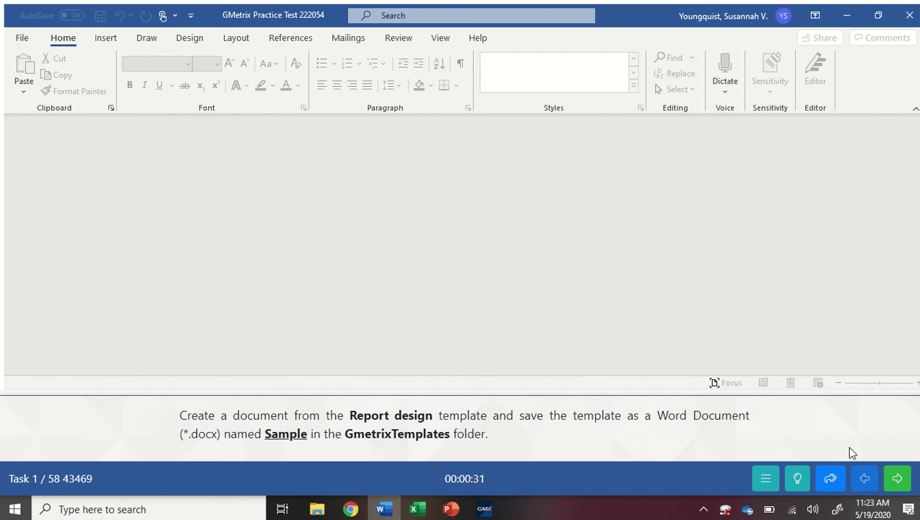
- Submit Task 1 for grading without answering it, and continue to Task 2
click(898, 485)
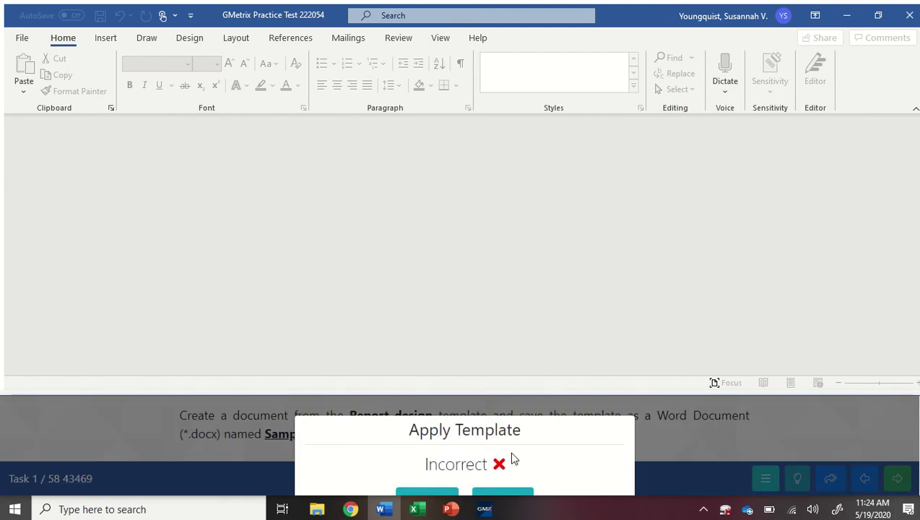
drag(521, 430, 494, 337)
scroll(569, 442, down, 1)
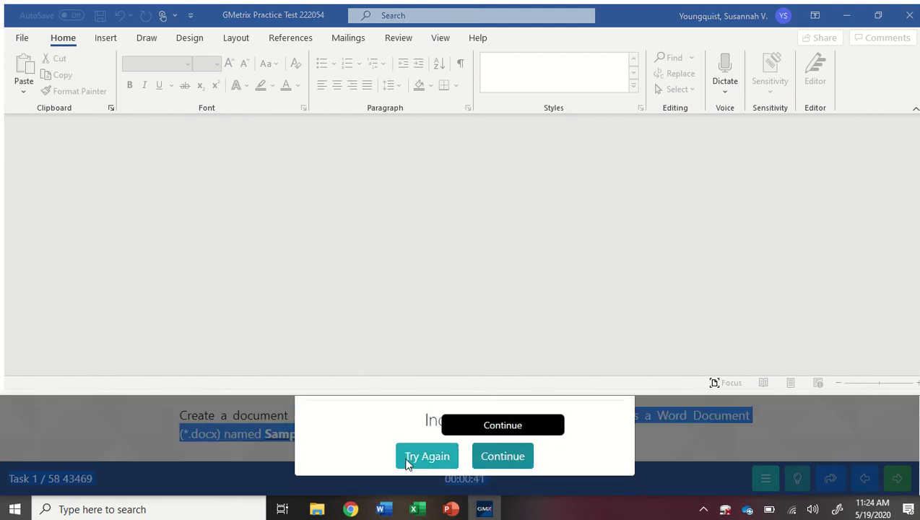
click(505, 461)
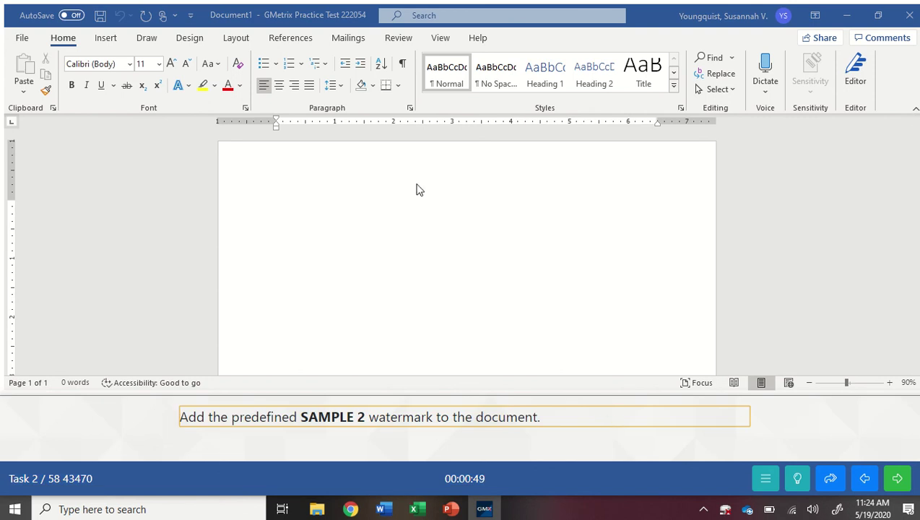
- Add the predefined SAMPLE 2 watermark to the blank document and check it on the page
click(191, 42)
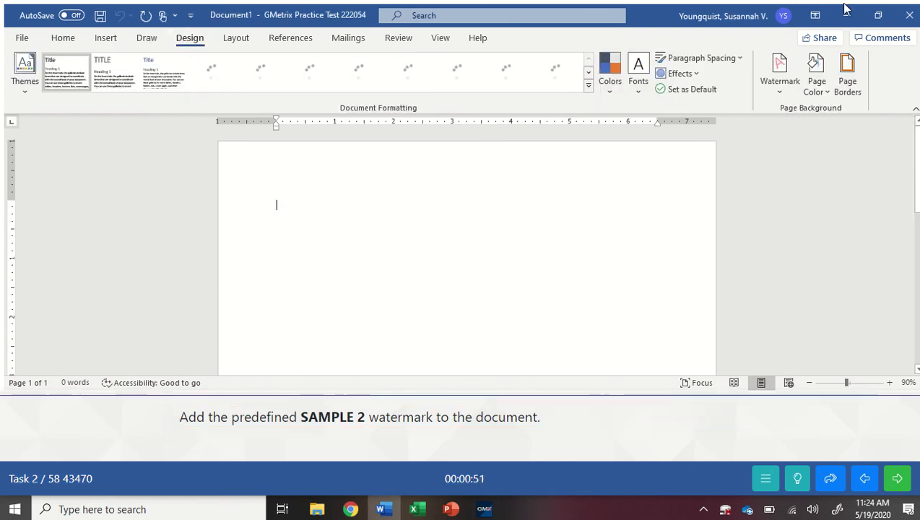
click(781, 90)
scroll(788, 239, down, 3)
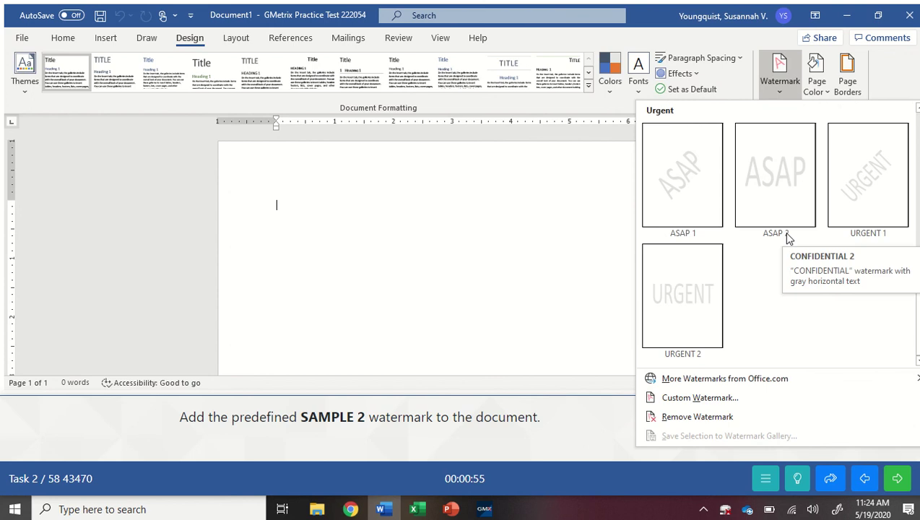
scroll(788, 237, up, 3)
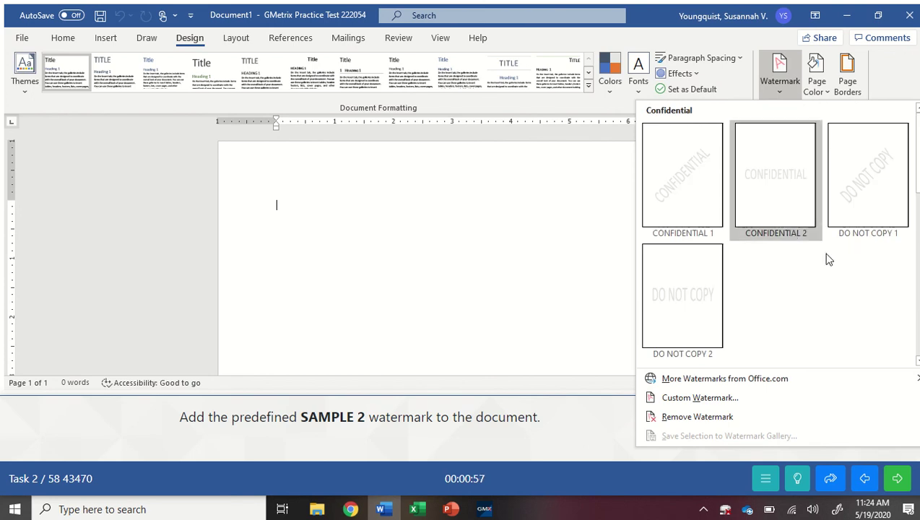
scroll(832, 289, down, 3)
scroll(833, 289, up, 3)
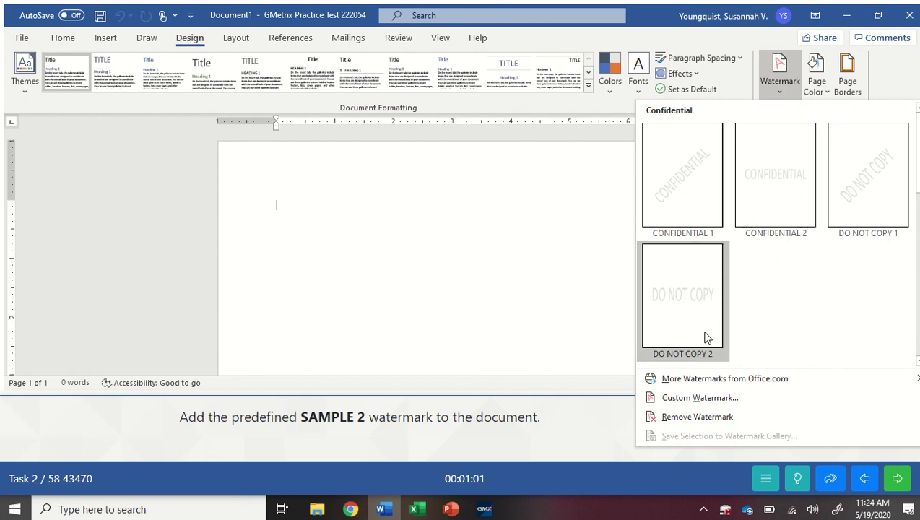
scroll(797, 288, down, 3)
scroll(799, 287, up, 3)
scroll(798, 287, down, 3)
scroll(798, 288, up, 3)
scroll(798, 287, down, 3)
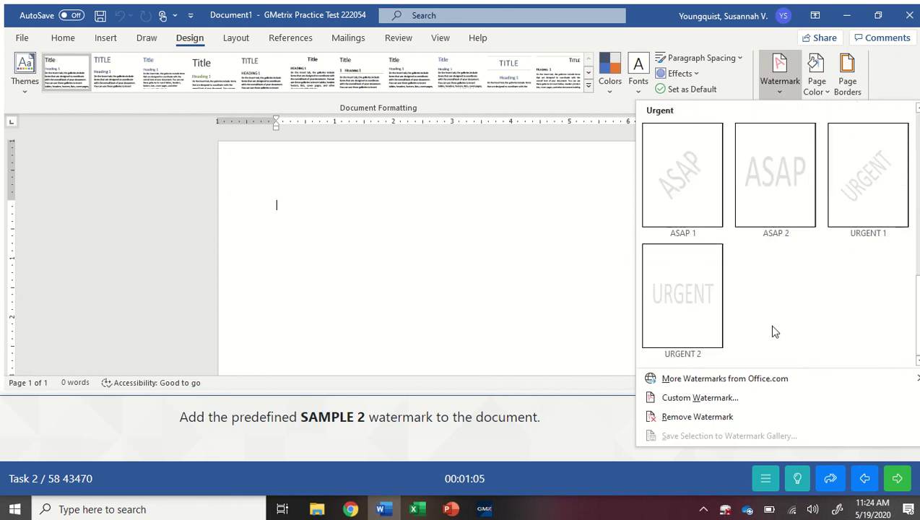
scroll(764, 231, up, 3)
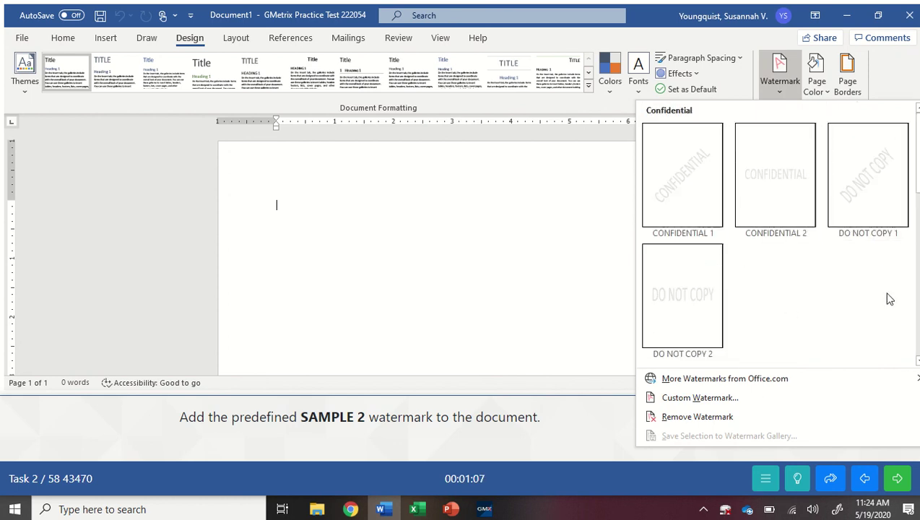
scroll(889, 298, down, 3)
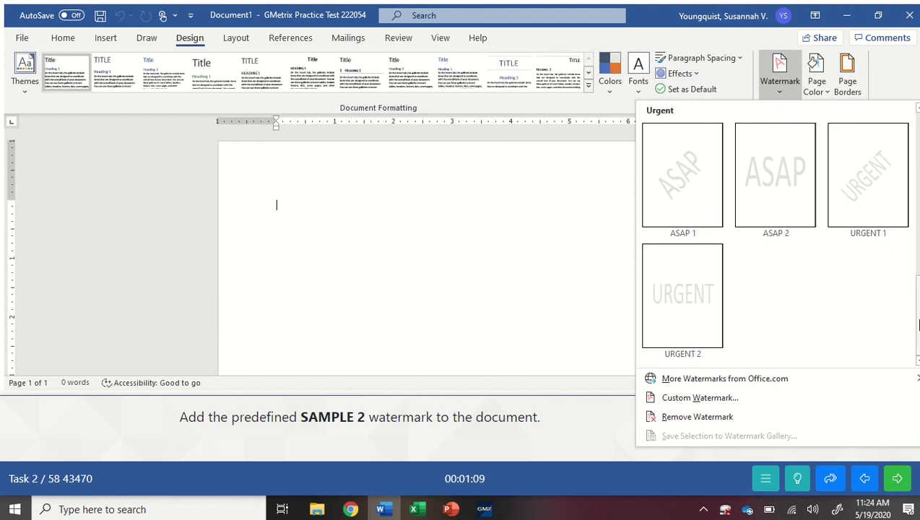
drag(911, 329, 912, 127)
scroll(916, 154, down, 3)
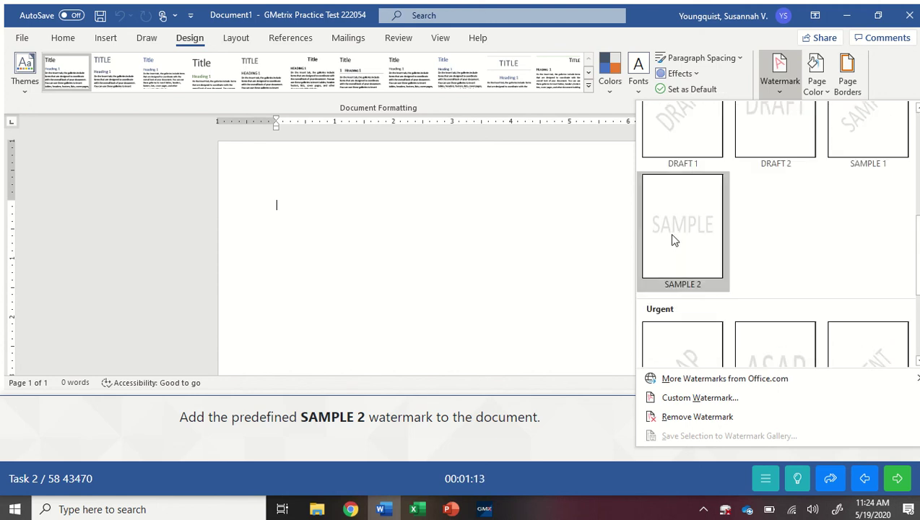
click(670, 237)
scroll(475, 286, down, 5)
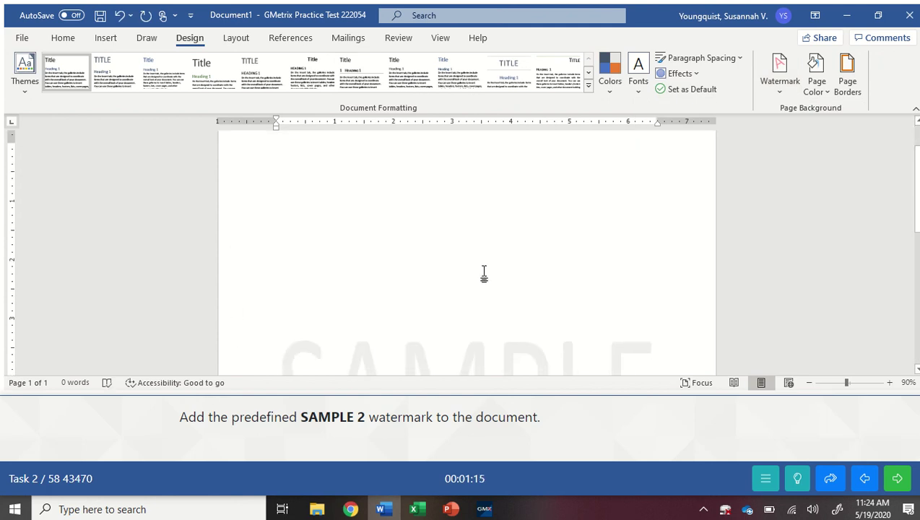
- Grade the watermark task and continue to Task 3, and display the Help instructions for replacing Australia with Canada
click(898, 479)
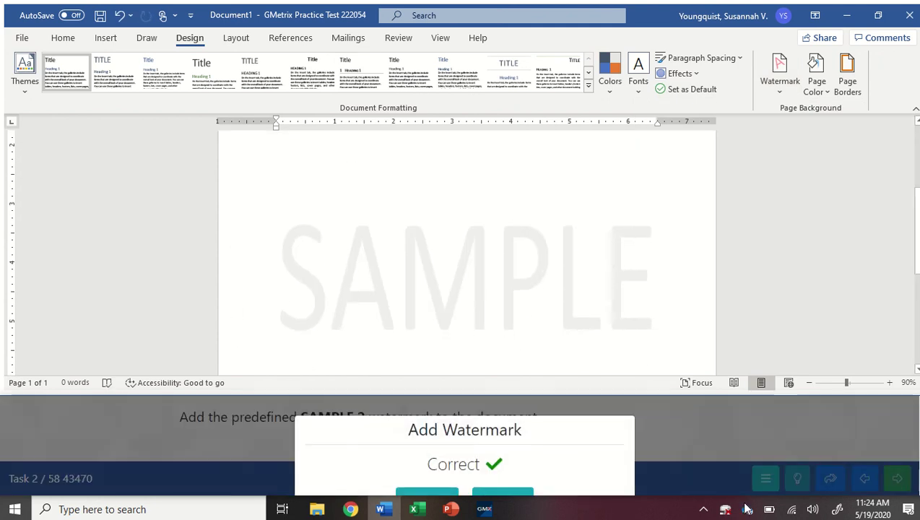
click(504, 461)
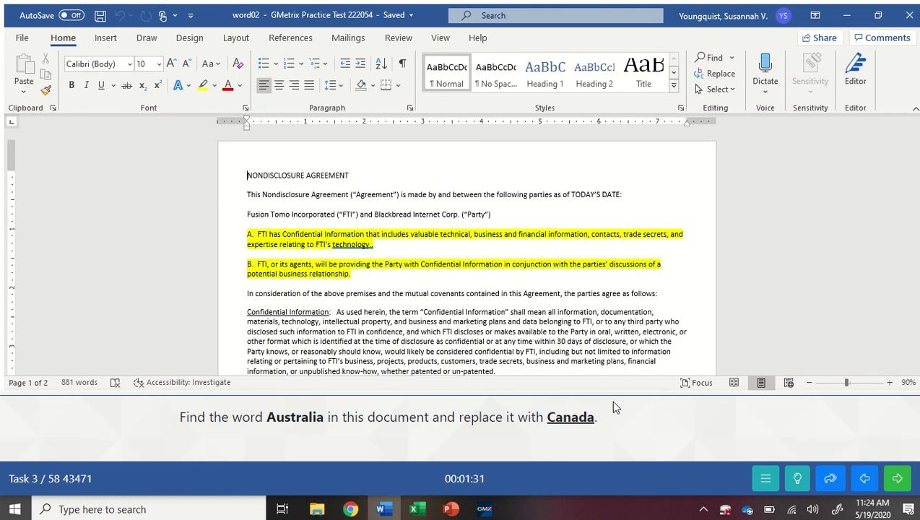
click(799, 480)
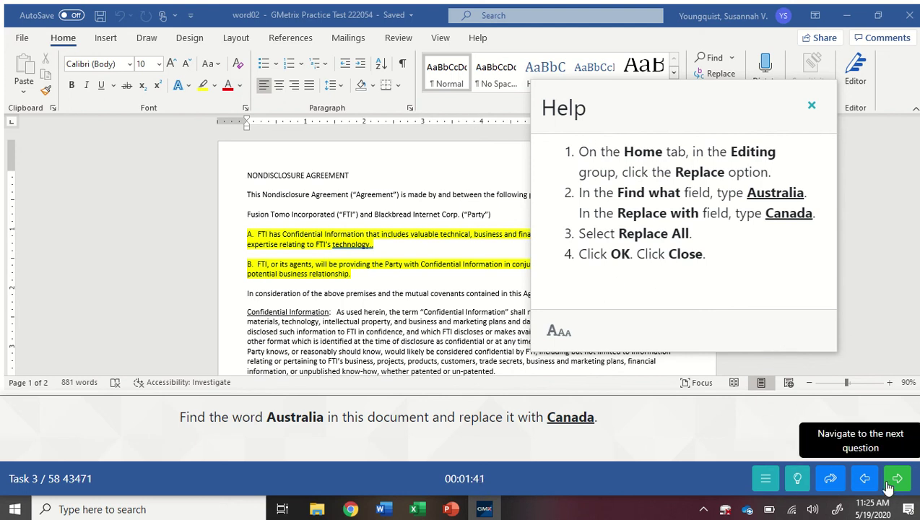
- Save the Skill Review 1 test at Task 3 and exit it
click(766, 479)
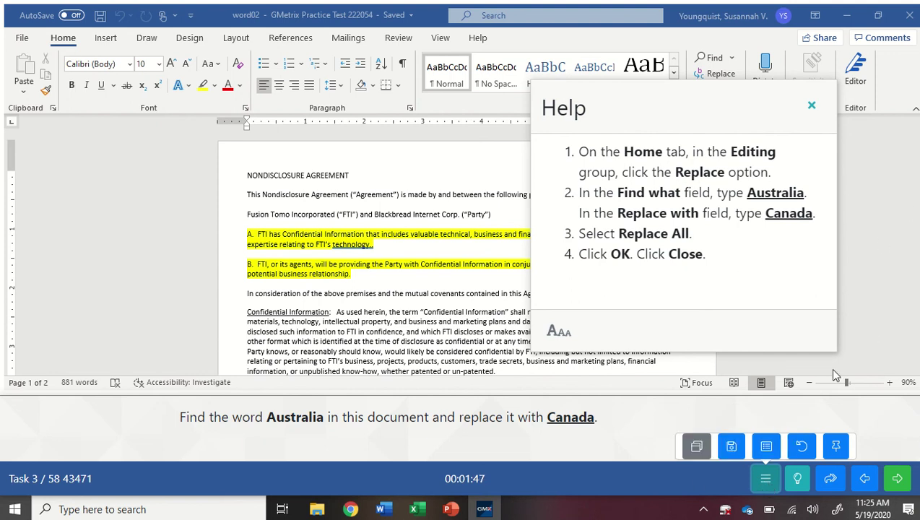
click(733, 448)
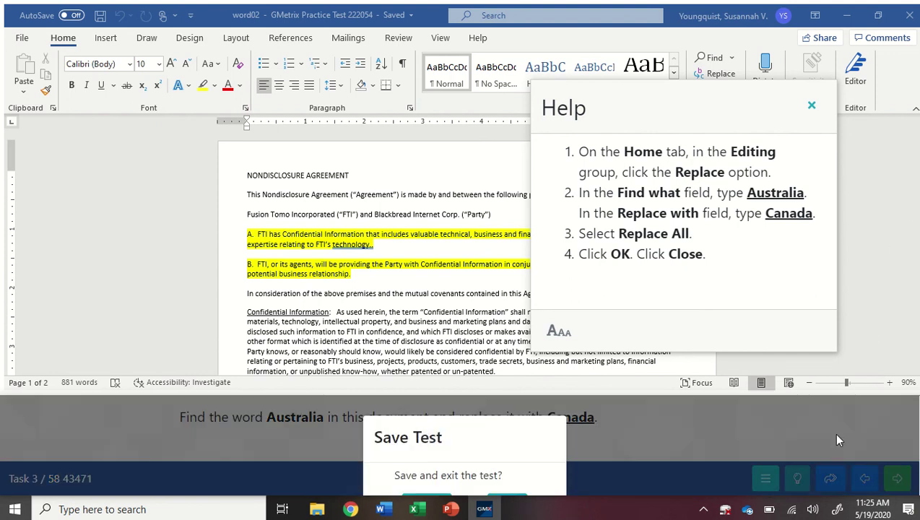
click(514, 452)
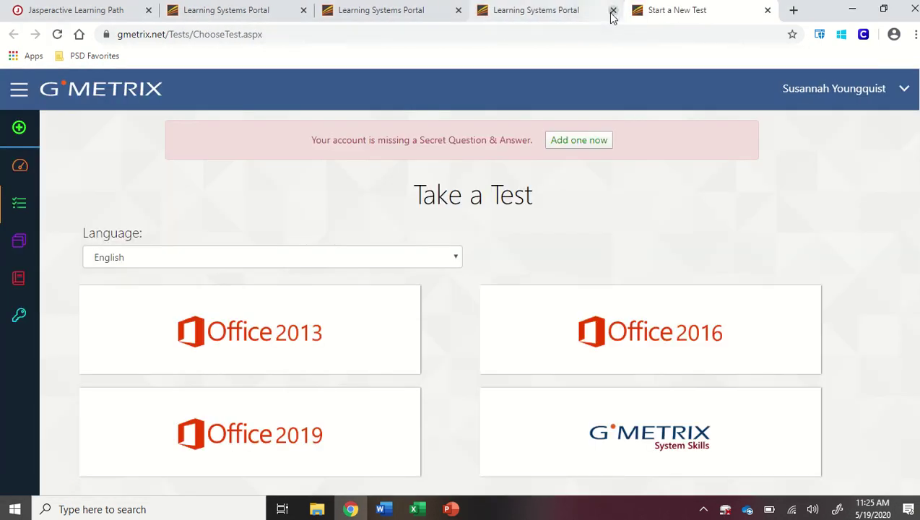
- Close the three leftover Learning Systems Portal pages, keeping the Start a New Test page open
click(613, 11)
click(458, 11)
click(303, 11)
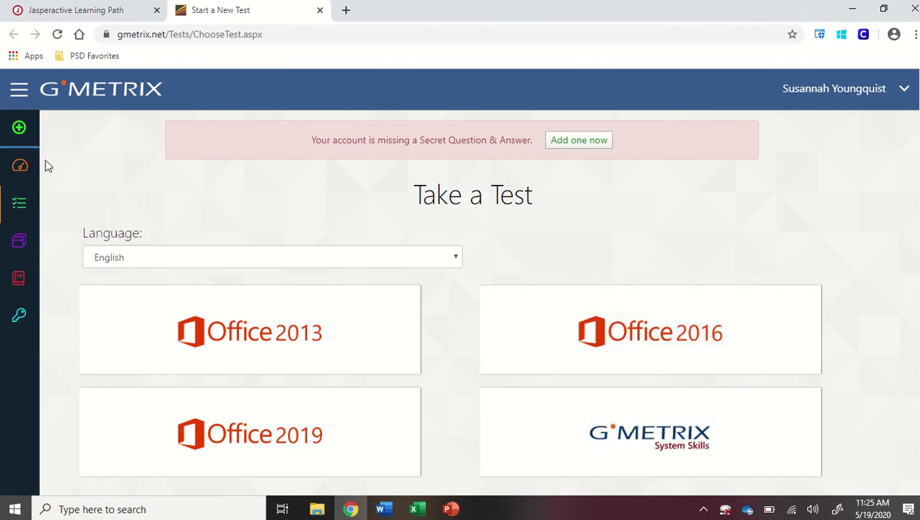